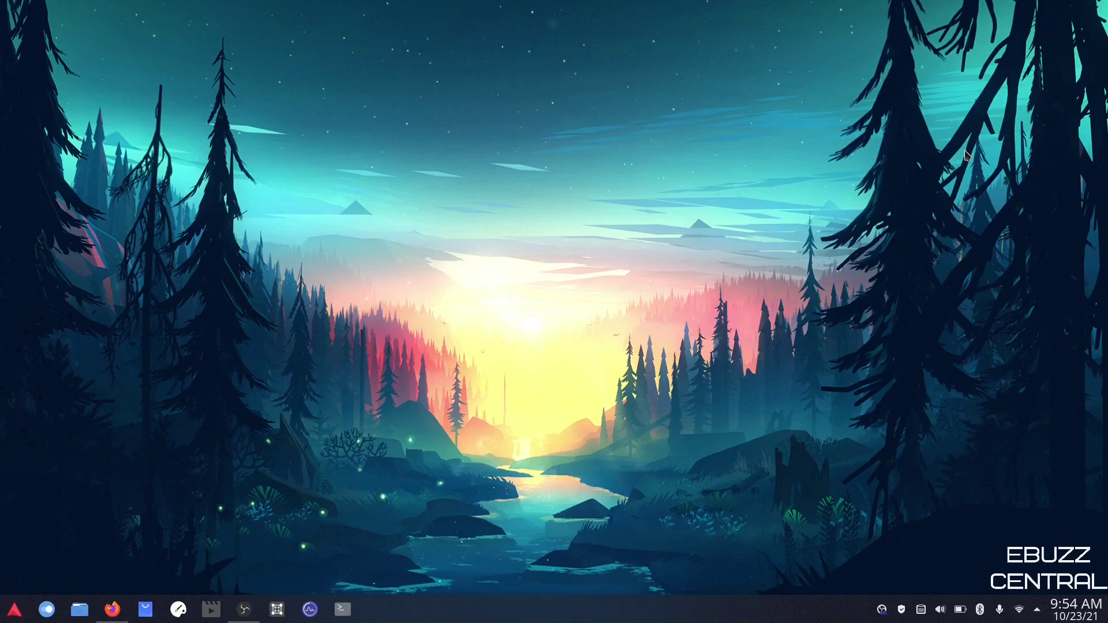
# Switch to Firefox, look through the search results about poor Linux performance on laptops, and close the browser.
pyautogui.click(112, 609)
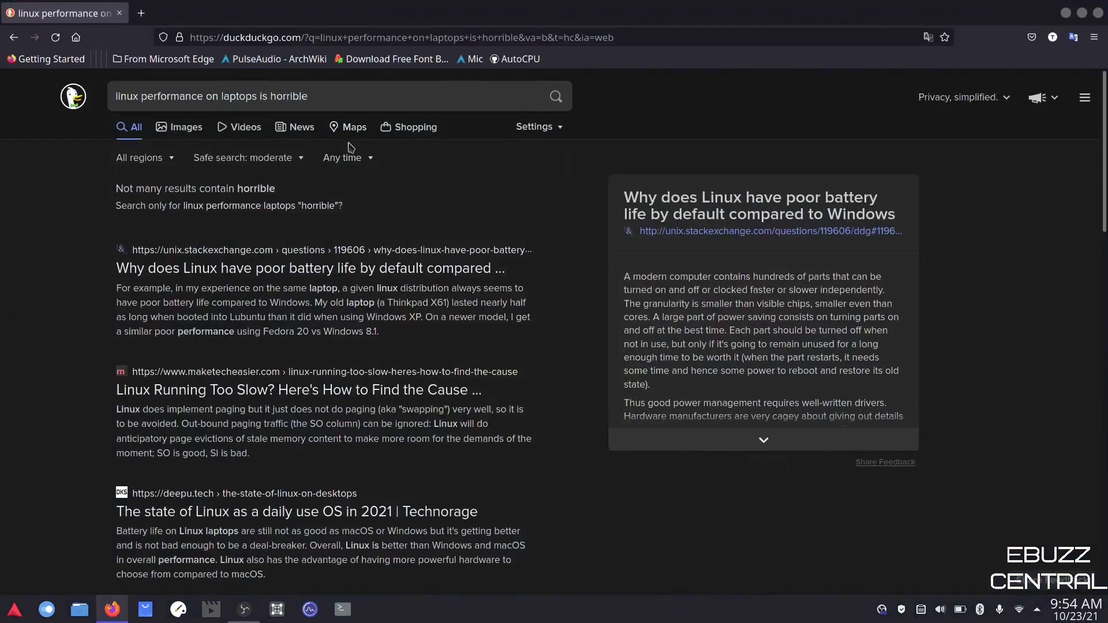
pyautogui.scroll(-2, 347, 146)
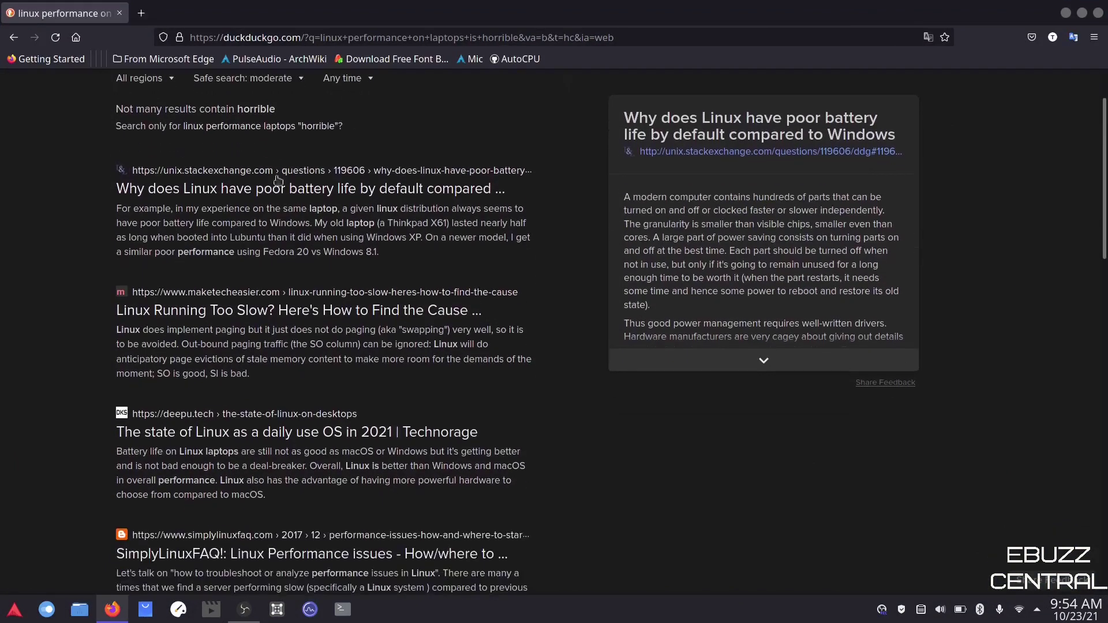
pyautogui.scroll(-4, 472, 193)
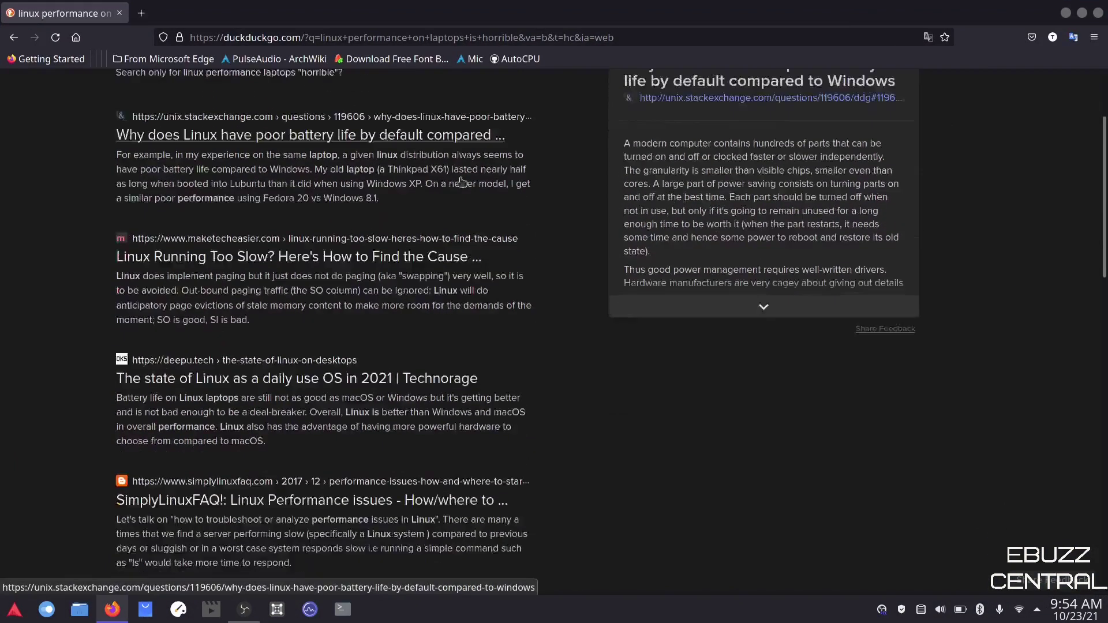
pyautogui.scroll(-19, 304, 159)
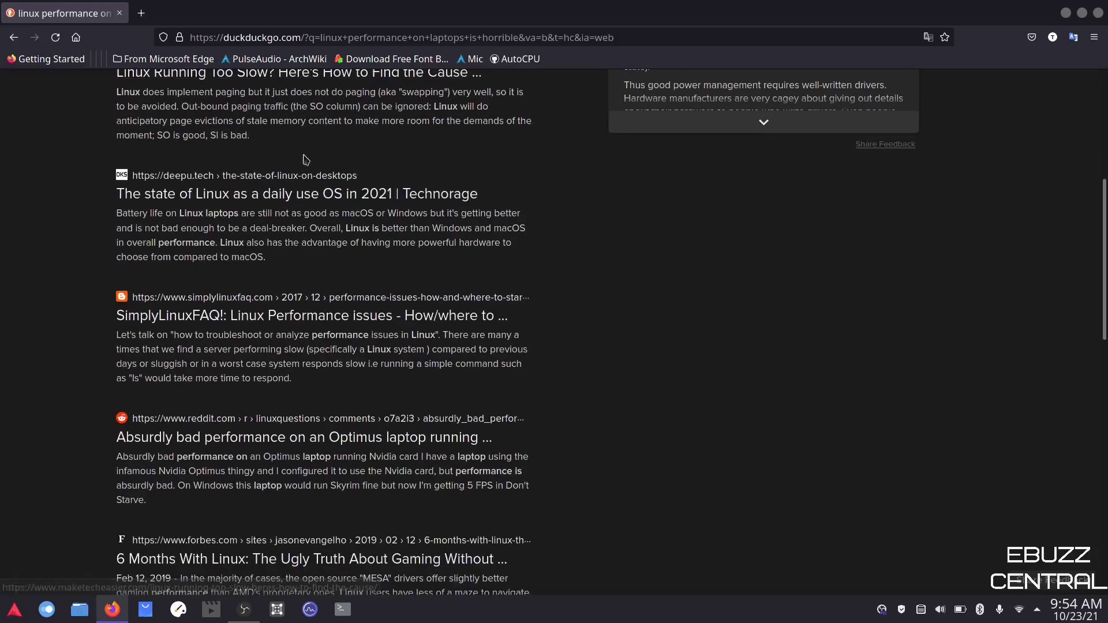
pyautogui.scroll(-3, 204, 164)
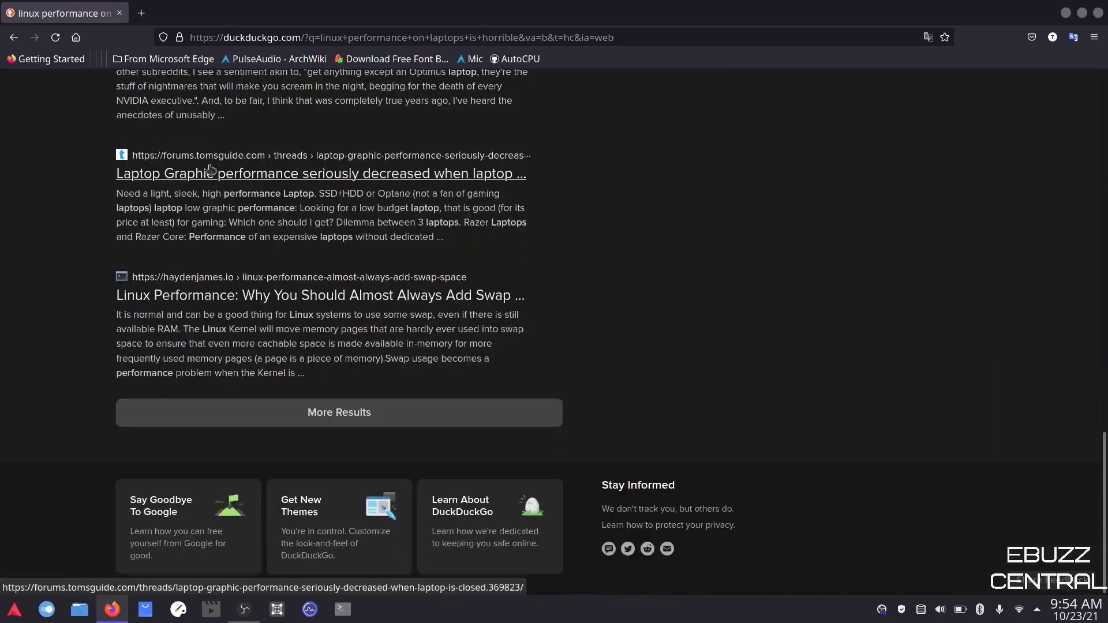
pyautogui.scroll(20, 211, 176)
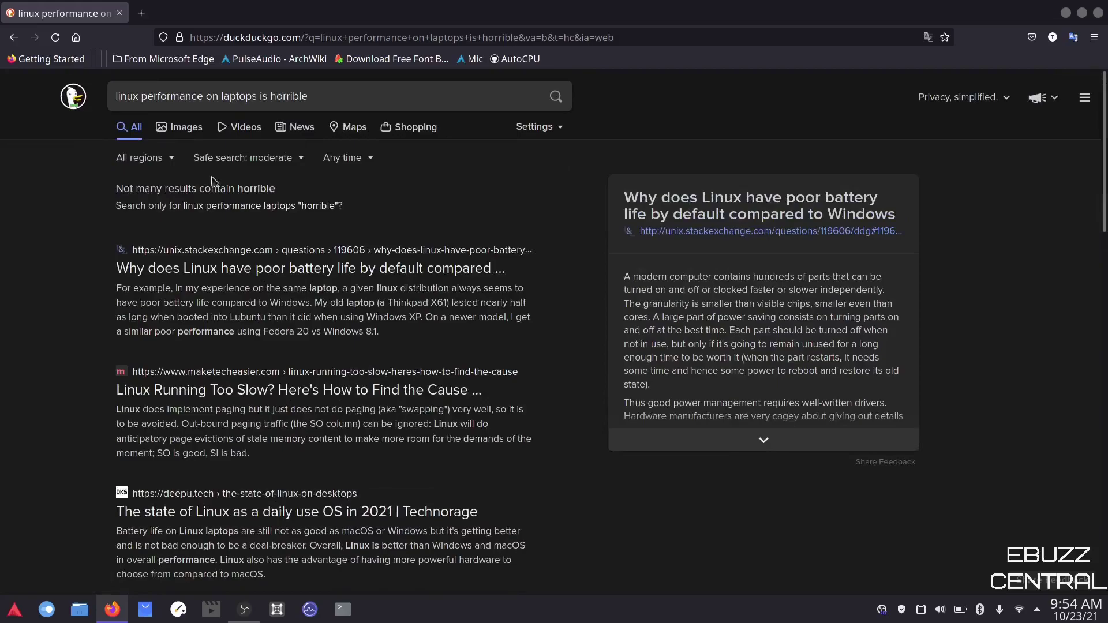
pyautogui.scroll(-20, 213, 181)
pyautogui.scroll(20, 209, 181)
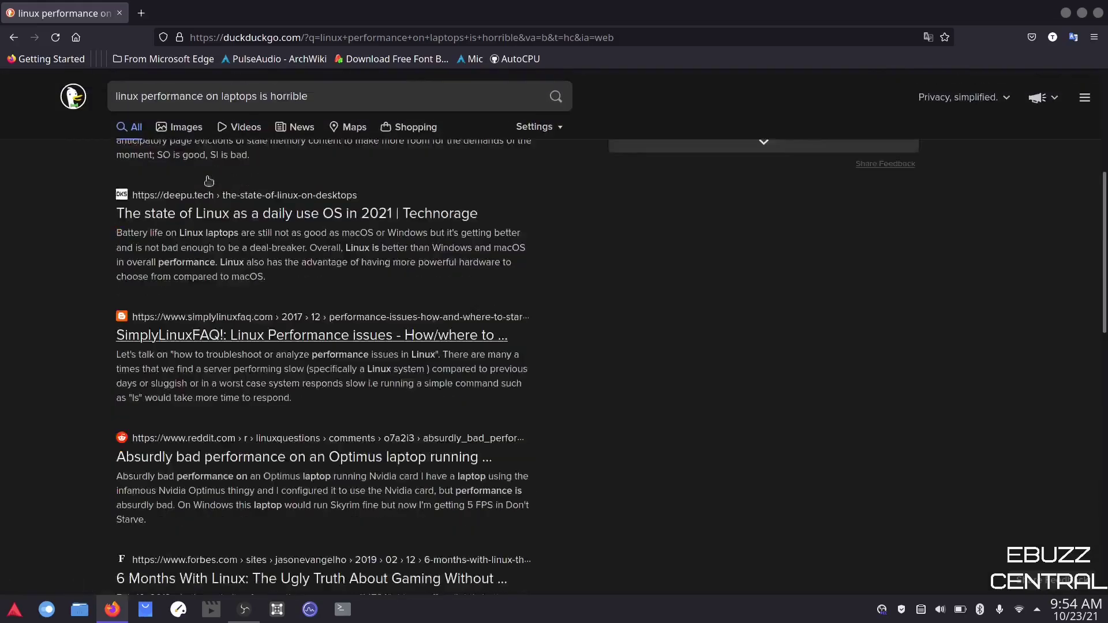
pyautogui.scroll(7, 209, 181)
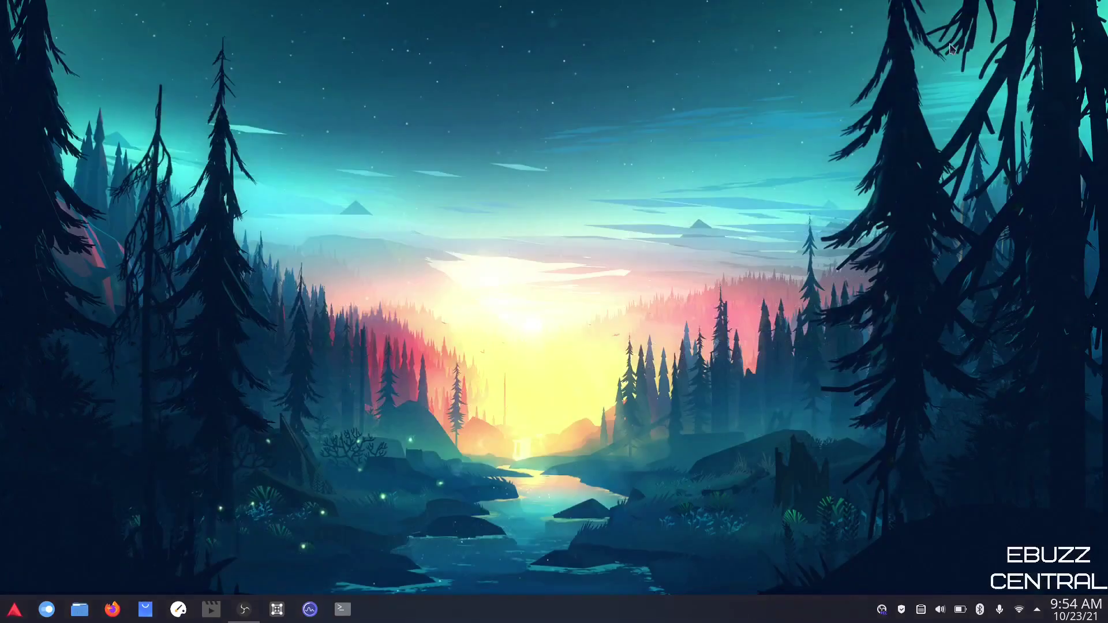
pyautogui.click(1098, 14)
# View the playback and microphone devices in the system's audio volume controls, then close them.
pyautogui.click(941, 611)
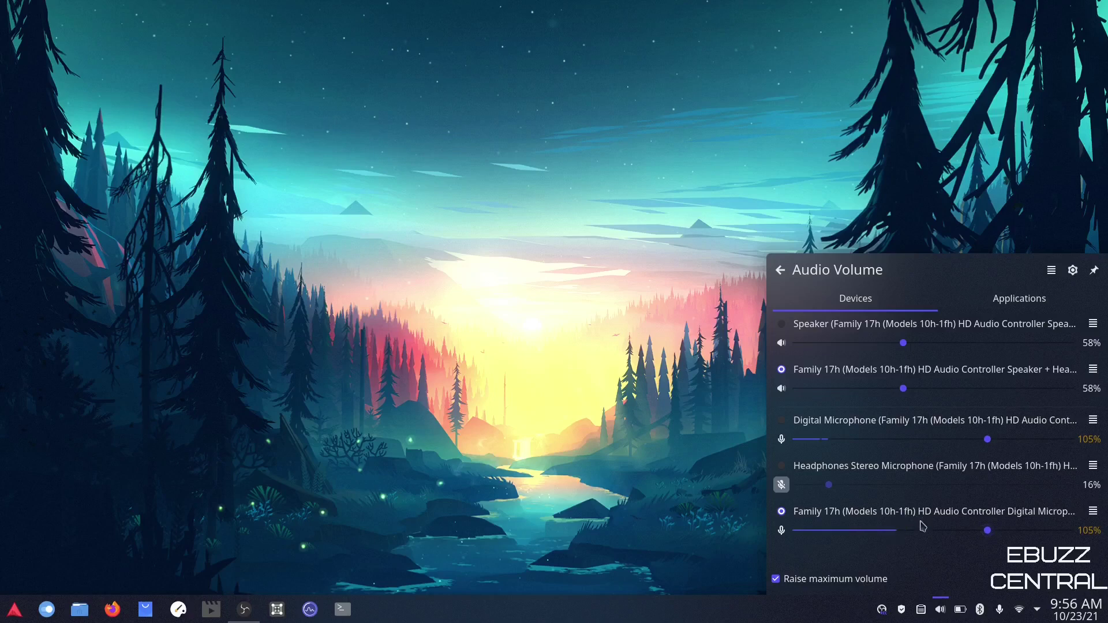
pyautogui.click(940, 611)
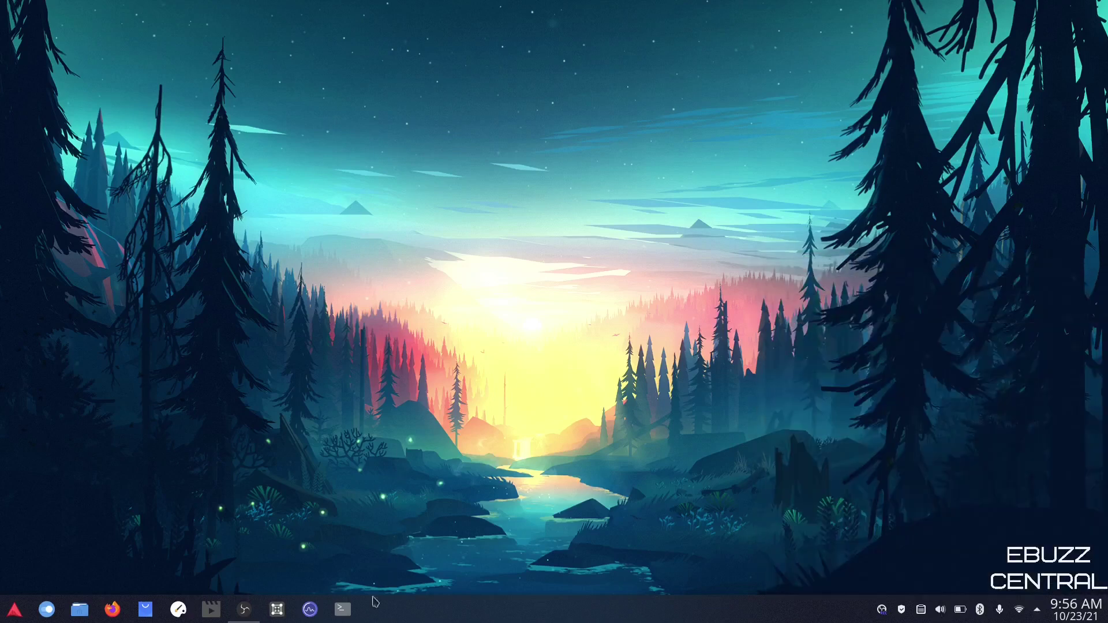
# Open Konsole, start pacmd and run list-sources to list the PulseAudio sources.
pyautogui.click(344, 610)
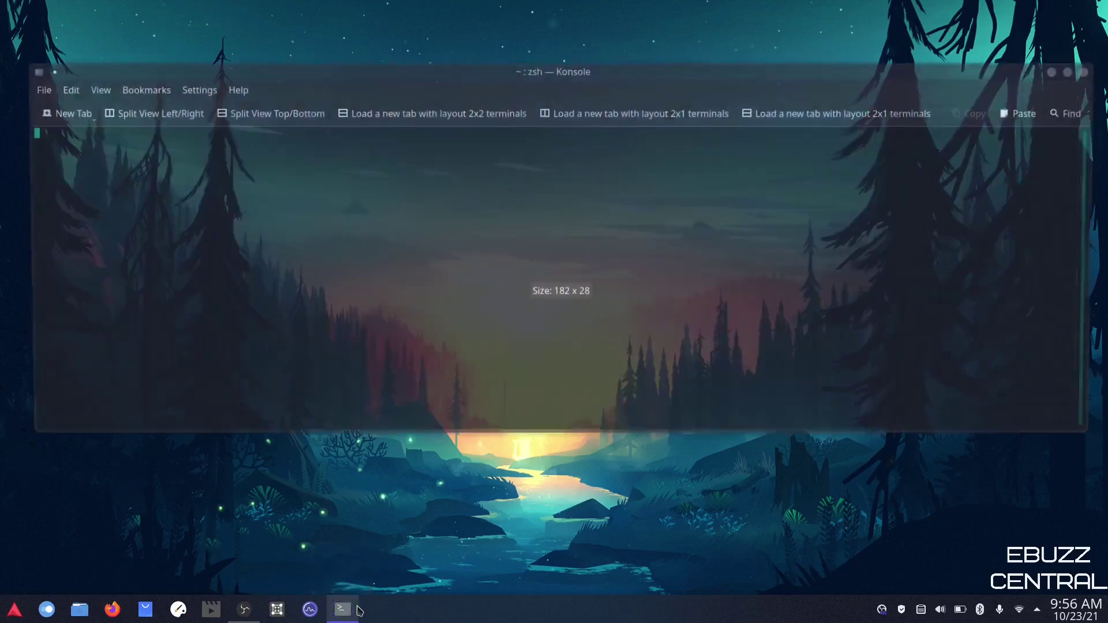
pyautogui.moveTo(344, 610)
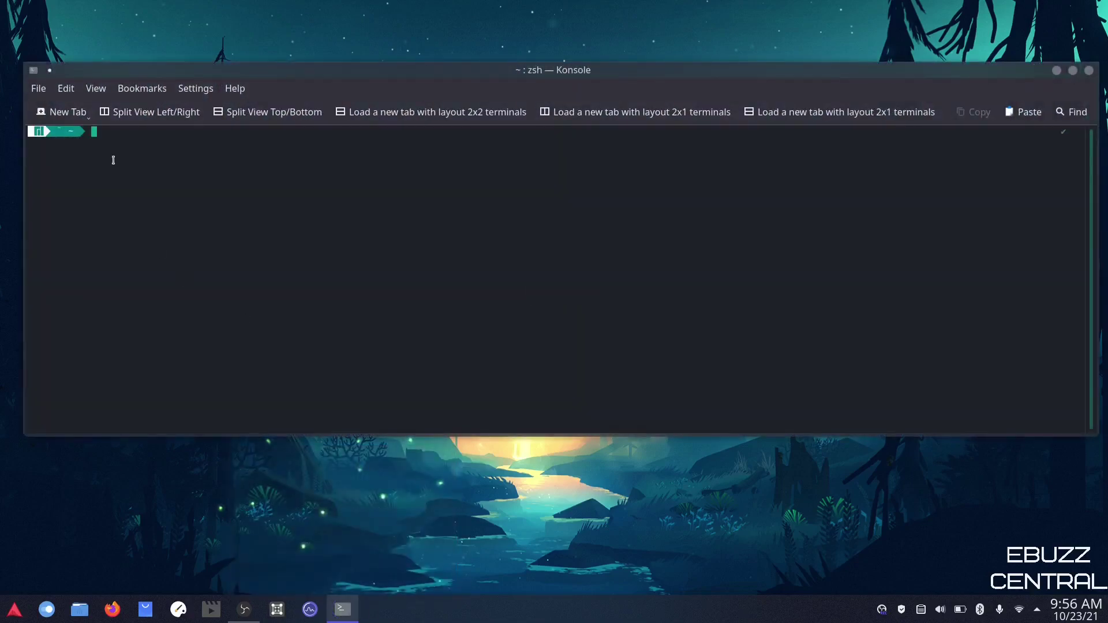
pyautogui.write('pacmd')
pyautogui.press('Return')
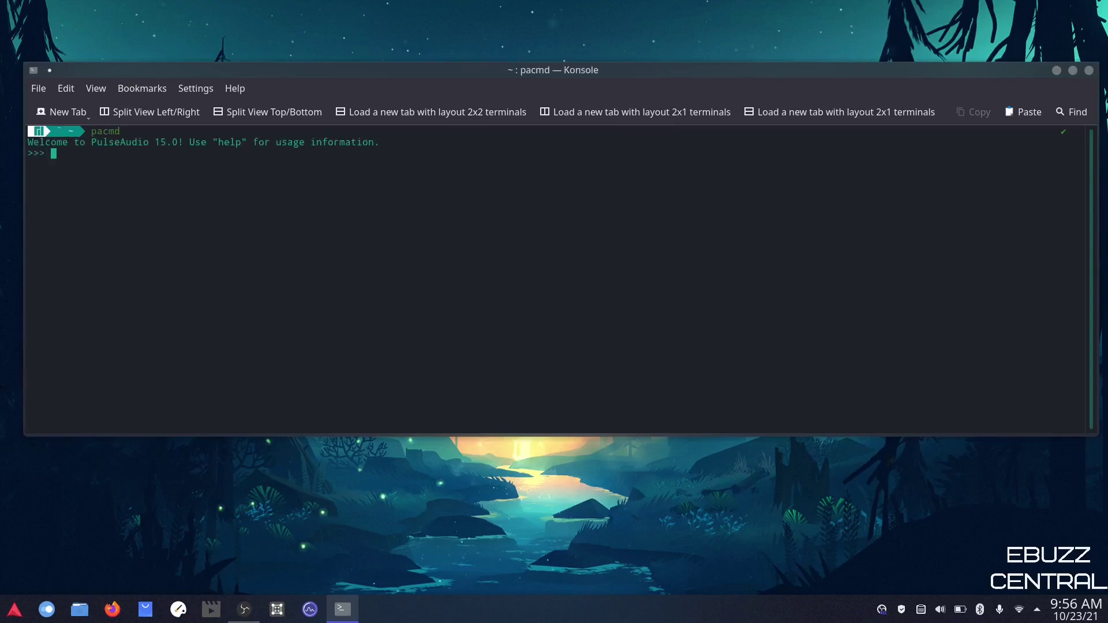
pyautogui.write('list-sources')
pyautogui.press('Return')
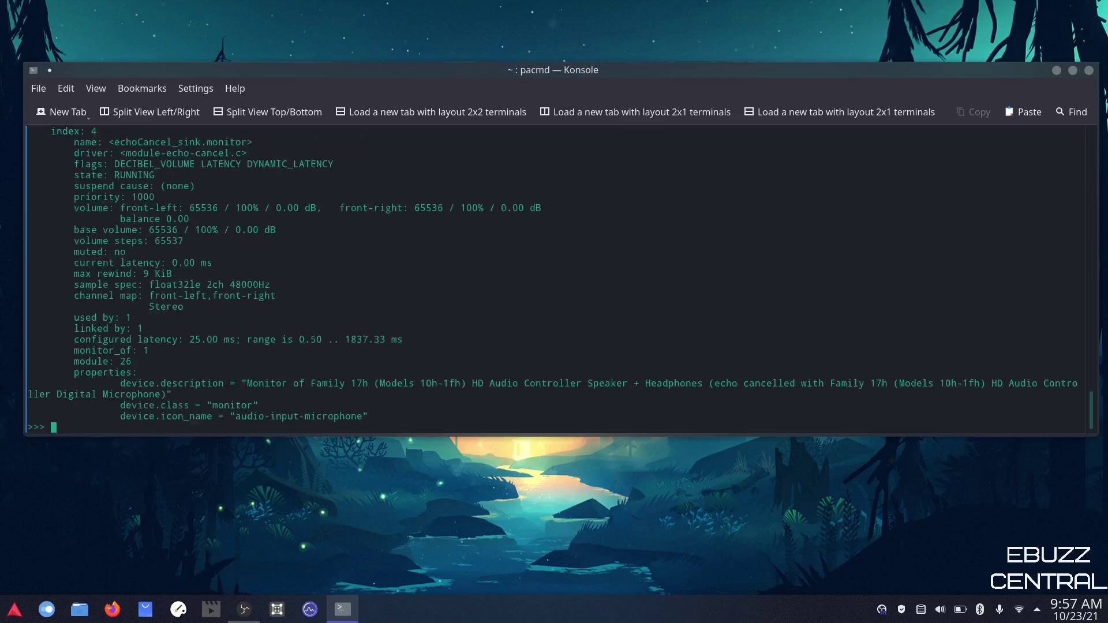
# Examine the listed PulseAudio sources from the first index onward for the digital microphone's source name.
pyautogui.scroll(12, 185, 326)
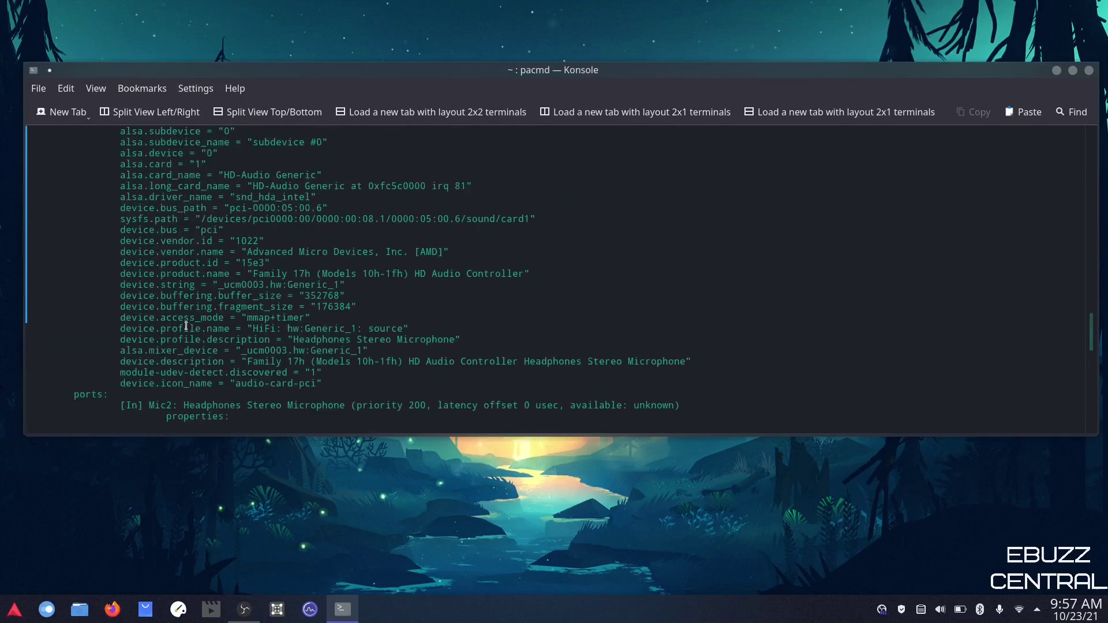
pyautogui.scroll(15, 185, 327)
pyautogui.scroll(13, 167, 314)
pyautogui.scroll(-5, 160, 298)
pyautogui.scroll(5, 159, 298)
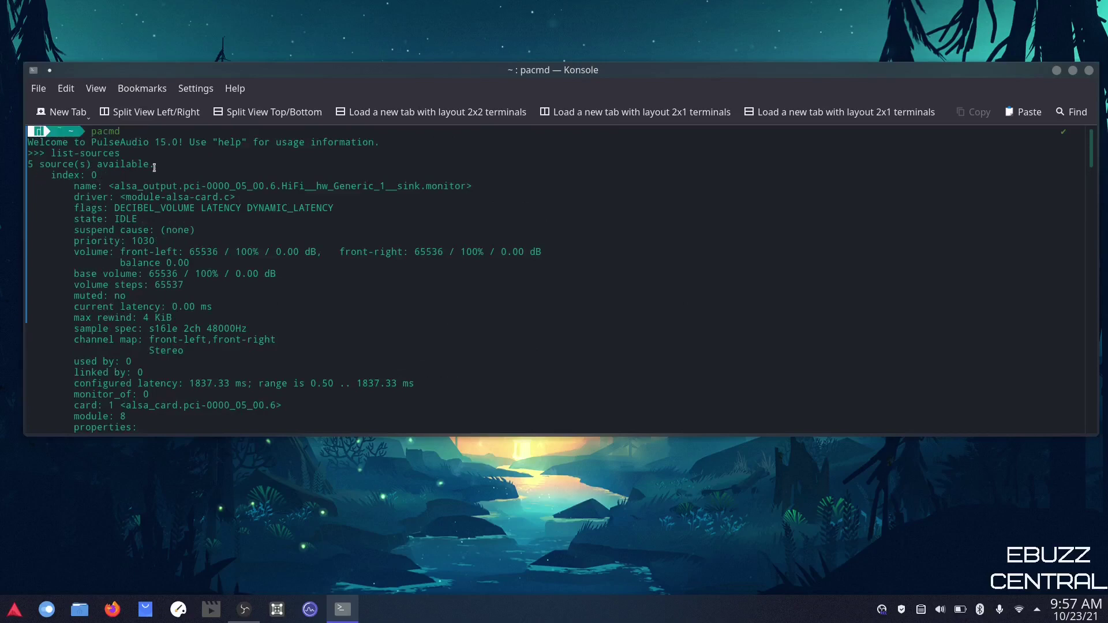
pyautogui.scroll(-12, 275, 186)
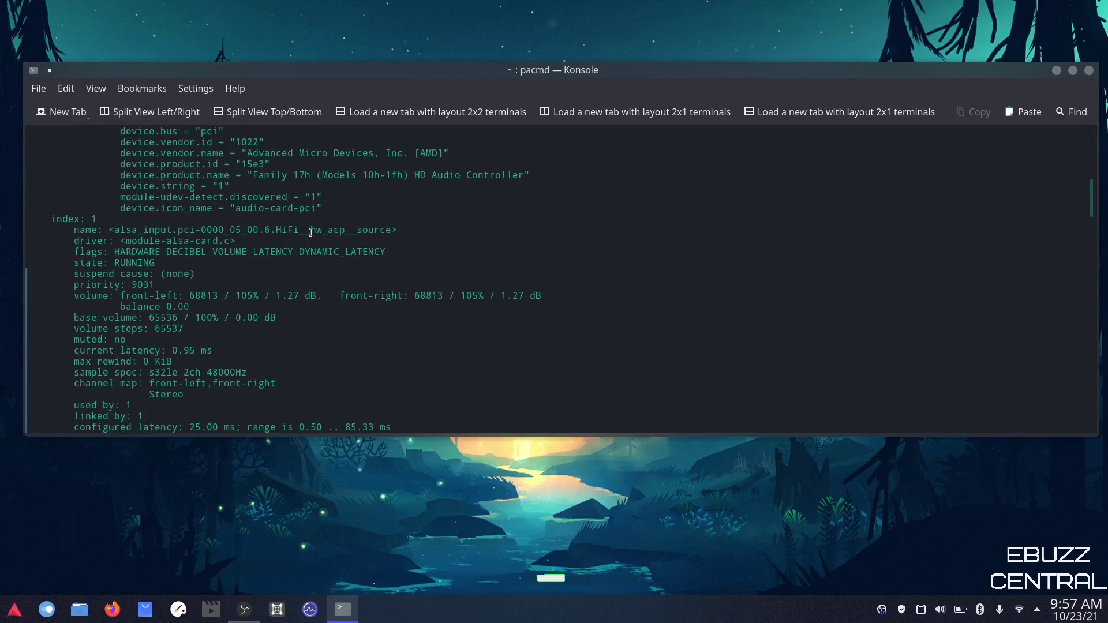
pyautogui.scroll(-12, 288, 235)
pyautogui.scroll(-11, 285, 236)
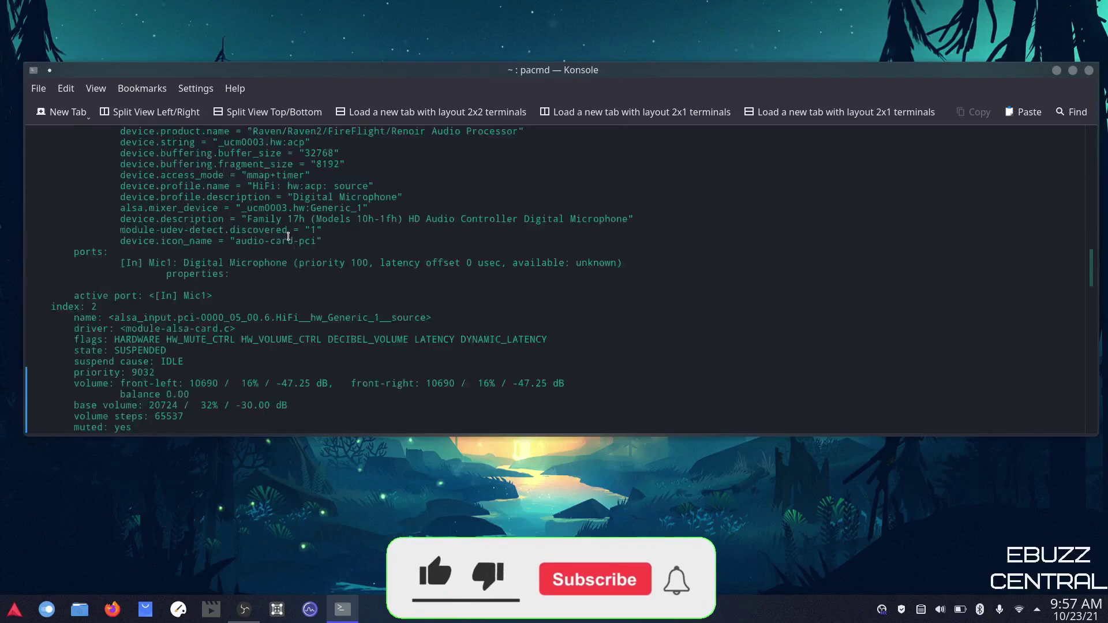
pyautogui.scroll(-18, 289, 235)
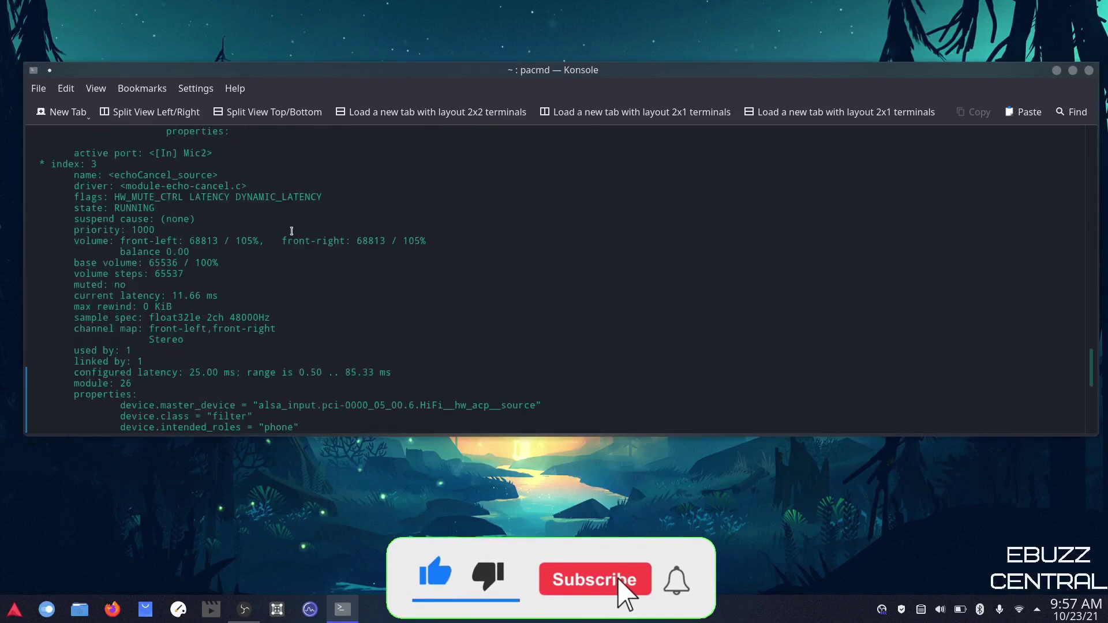
# Copy the digital microphone's source name alsa_input.pci-0000_05_00.6.HiFi__hw_acp__source and close the terminal despite the running pacmd process.
pyautogui.scroll(7, 291, 230)
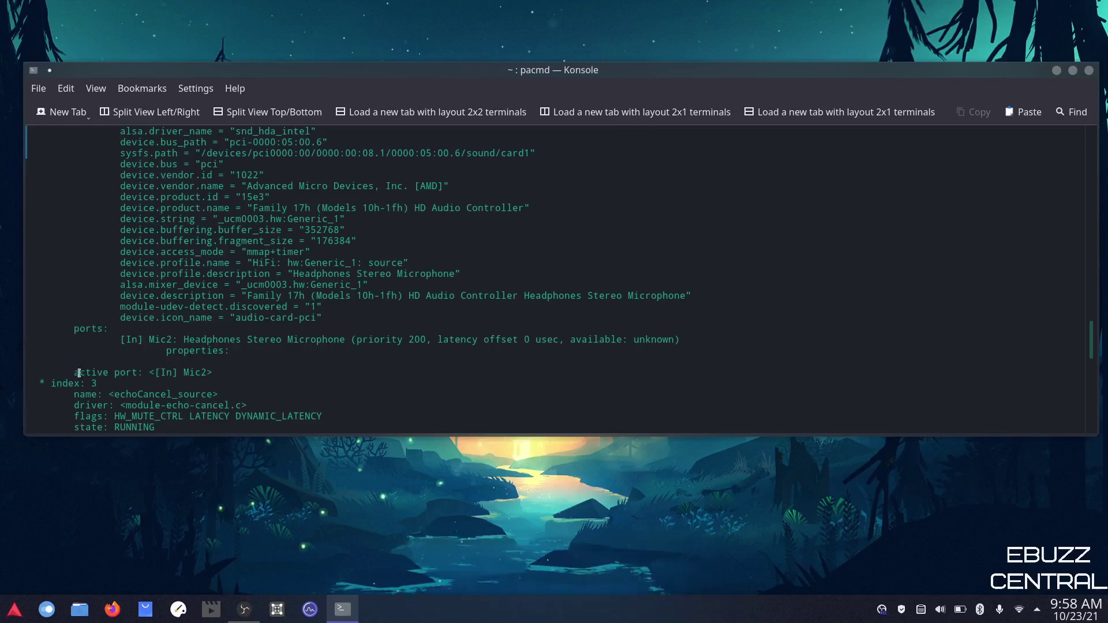
pyautogui.scroll(12, 113, 133)
pyautogui.moveTo(113, 132); pyautogui.dragTo(392, 132)
pyautogui.rightClick(370, 135)
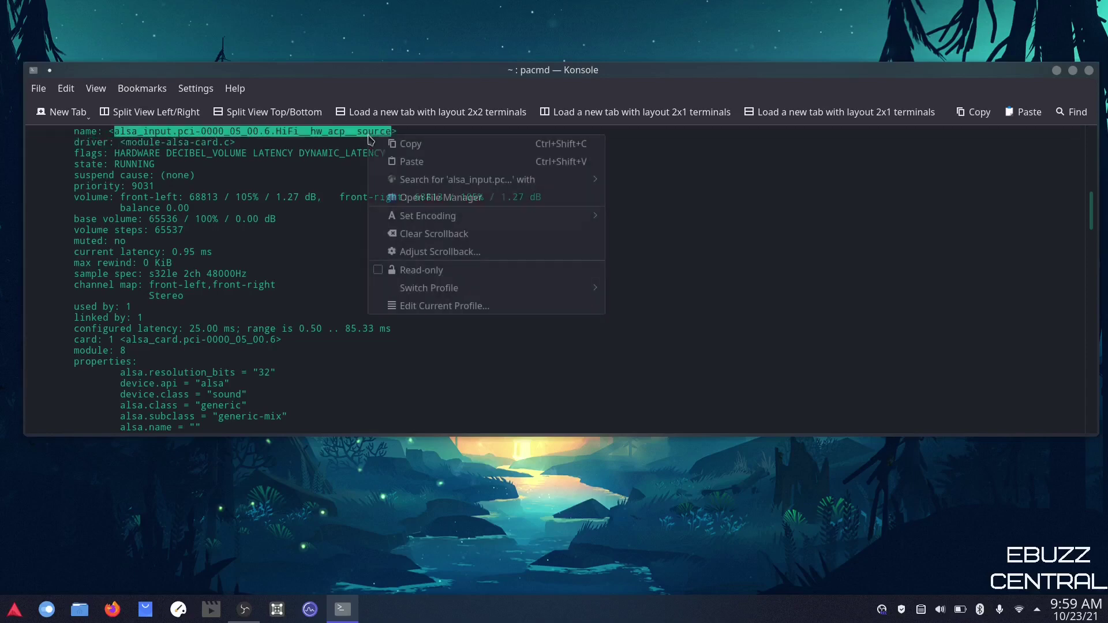
pyautogui.click(407, 144)
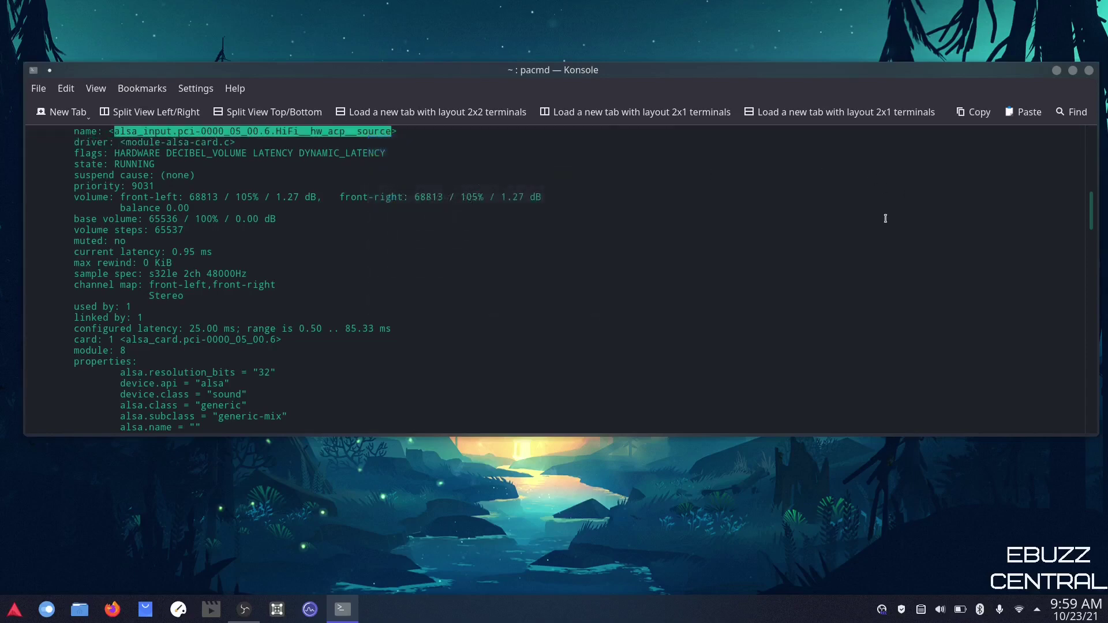
pyautogui.click(1090, 71)
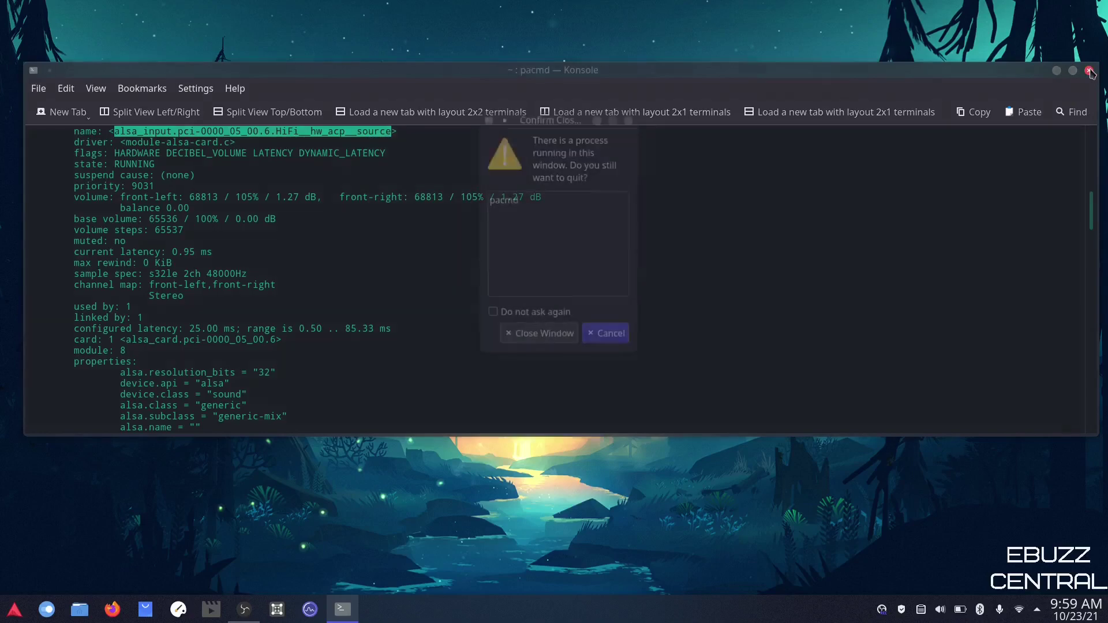
pyautogui.click(545, 334)
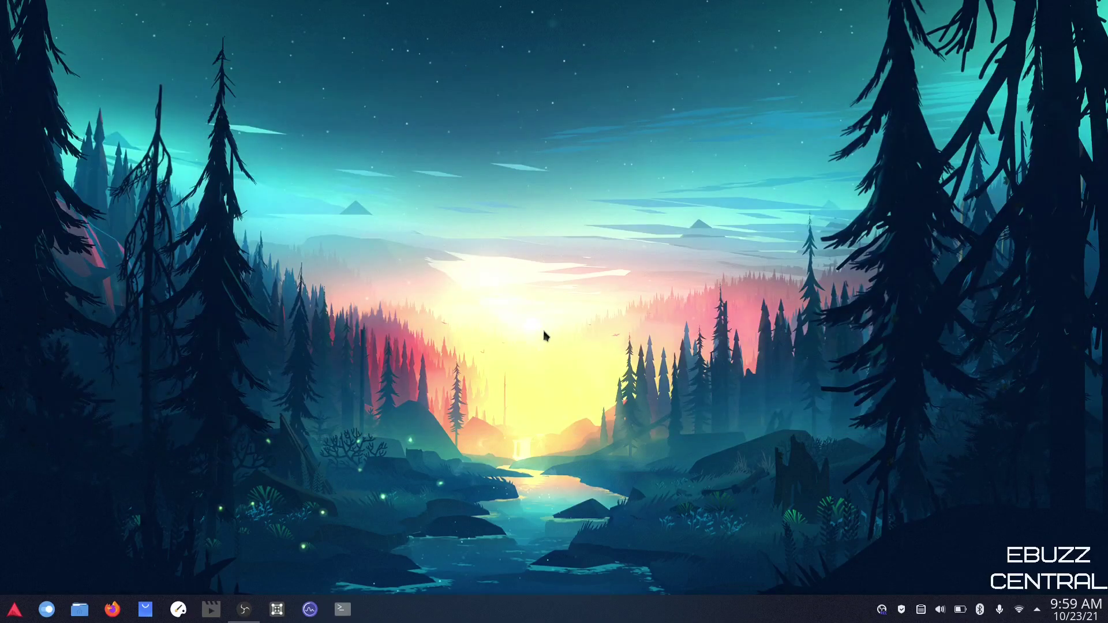
# Open the bookmarked PulseAudio ArchWiki page in Firefox at Microphone echo/noise cancellation, then minimize the browser.
pyautogui.click(112, 609)
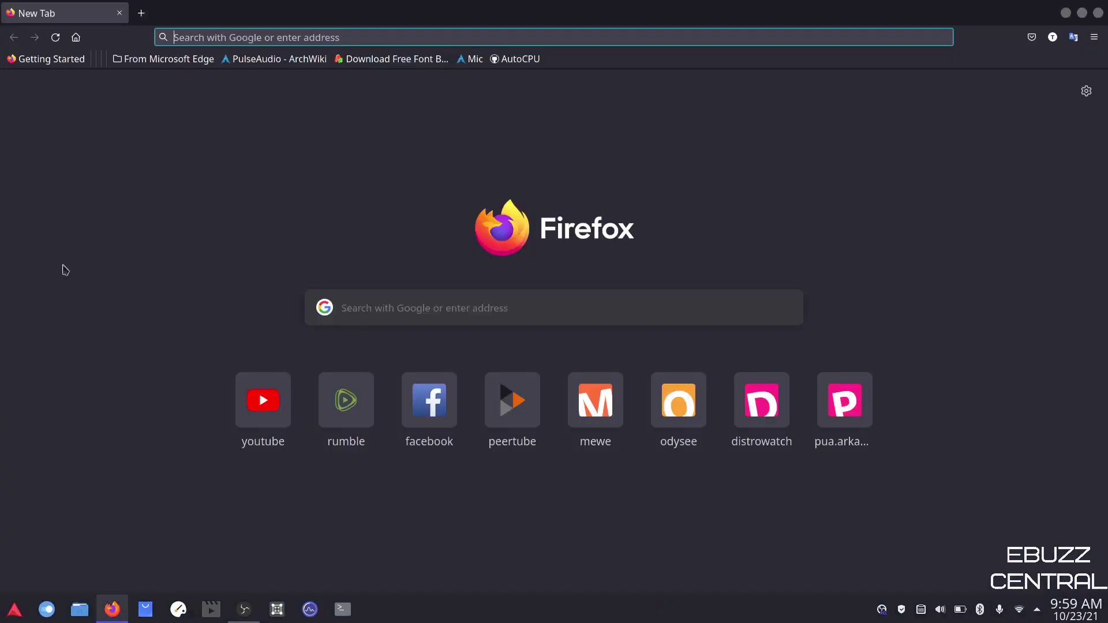
pyautogui.click(252, 62)
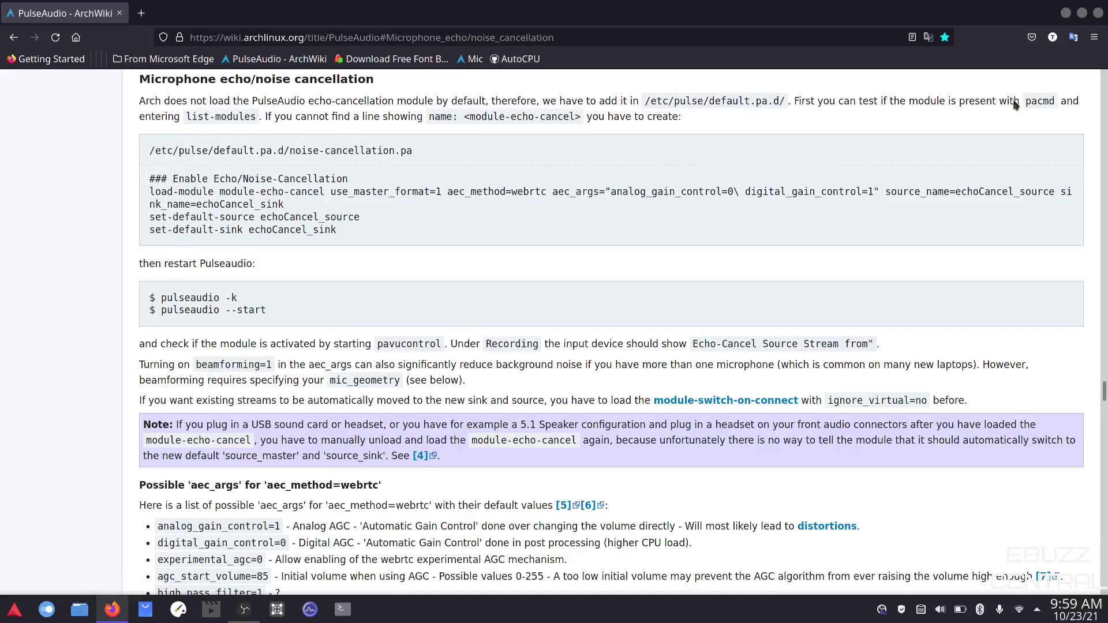
pyautogui.click(1066, 13)
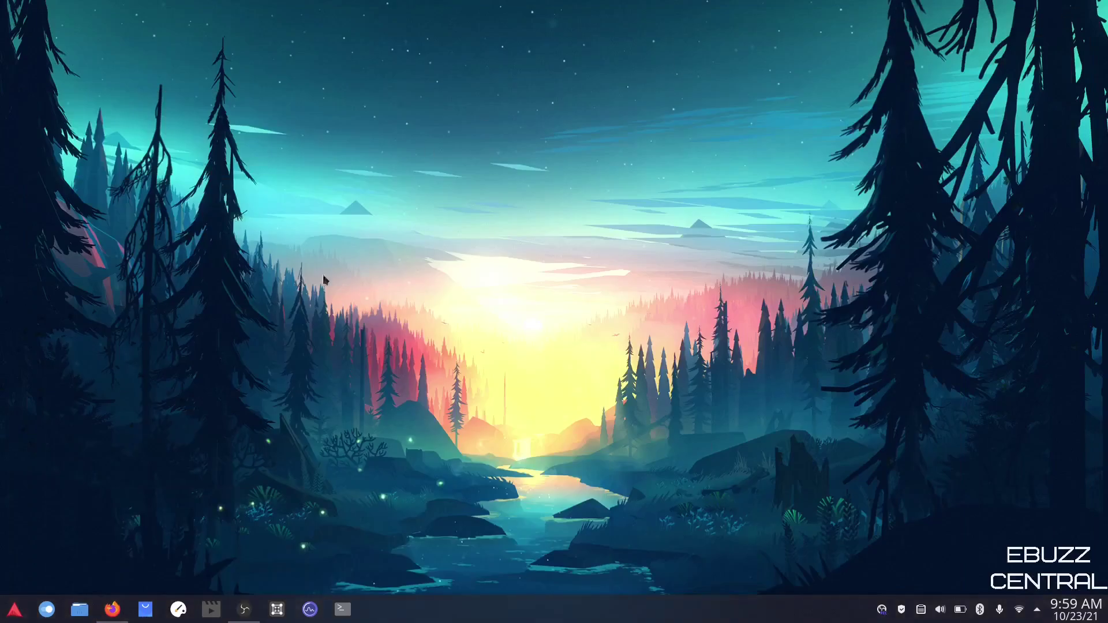
# Find the Kate text editor among the installed applications and launch it.
pyautogui.click(11, 613)
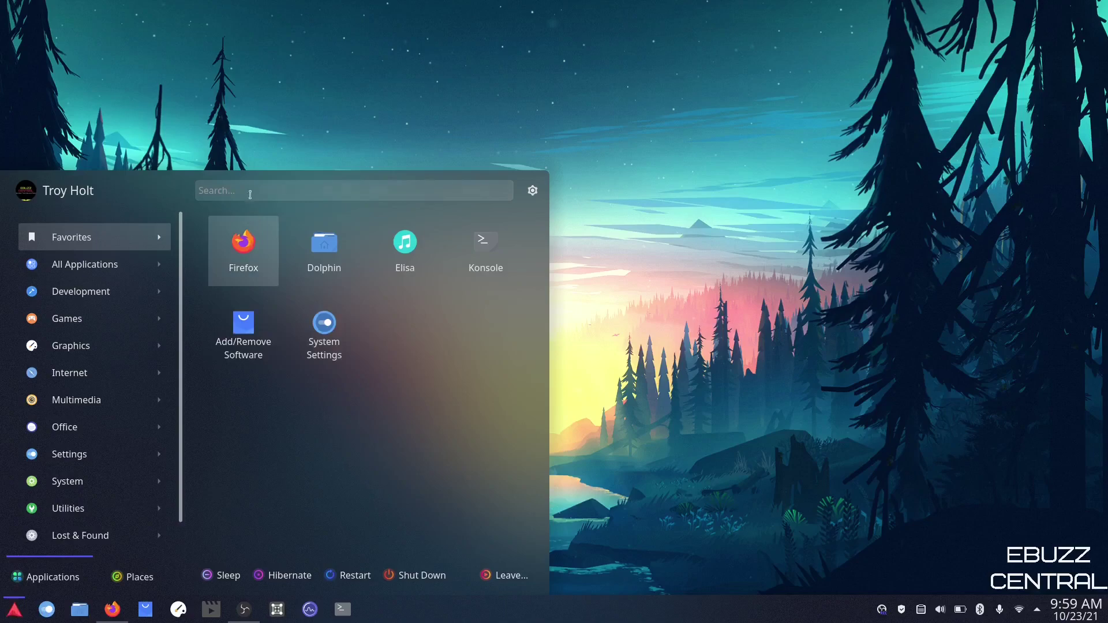
pyautogui.write('kate')
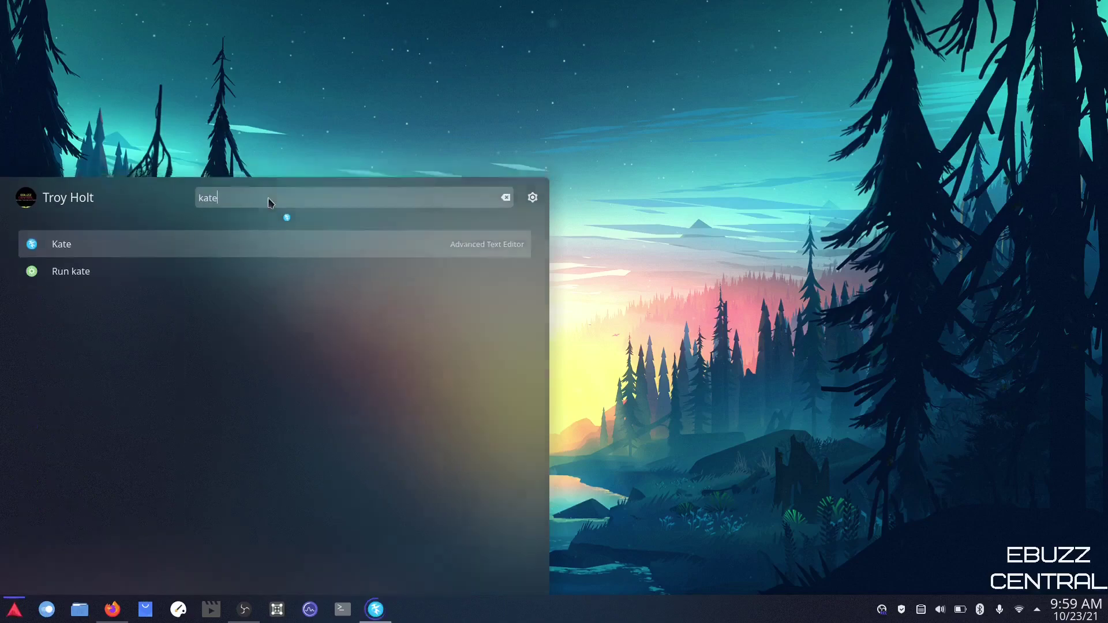
pyautogui.press('Return')
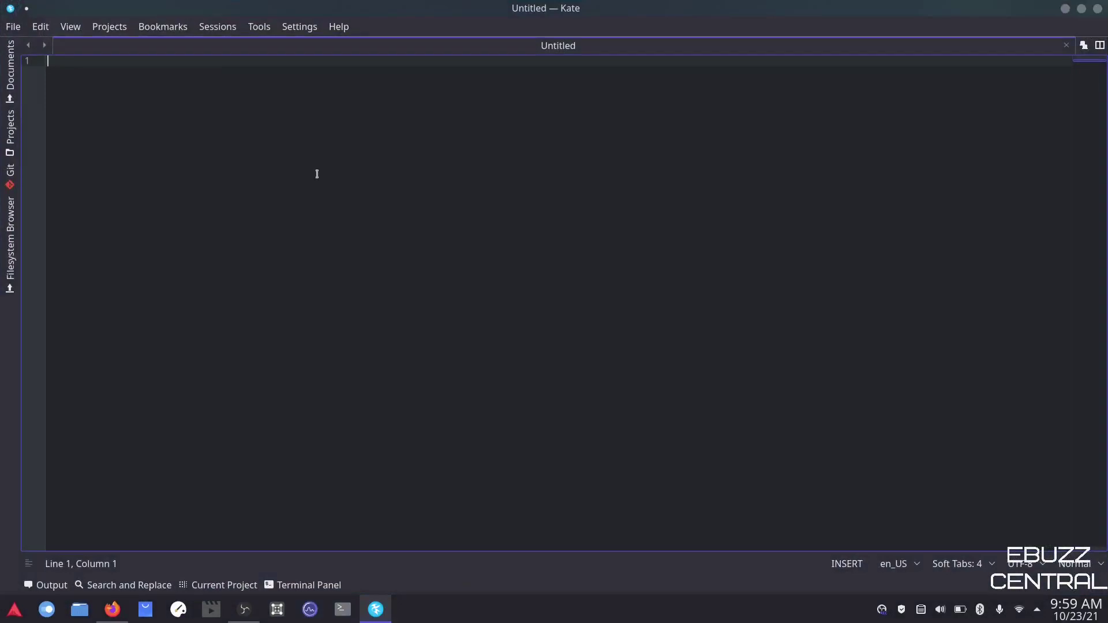
# Open the PulseAudio configuration file default.pa from the root file system's /etc/pulse folder.
pyautogui.click(9, 27)
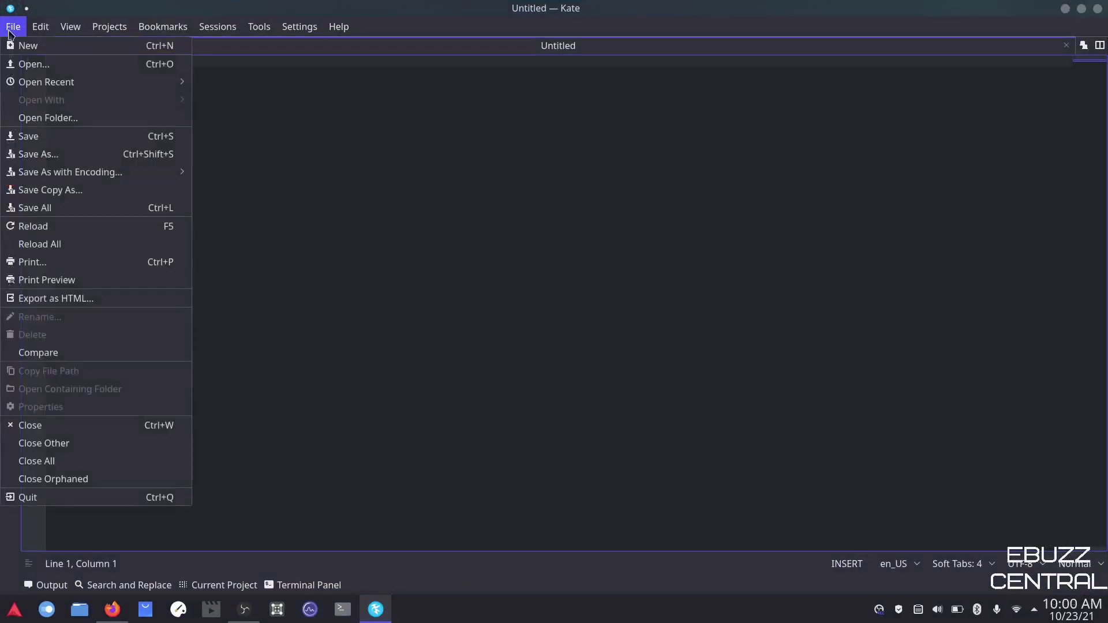
pyautogui.click(30, 66)
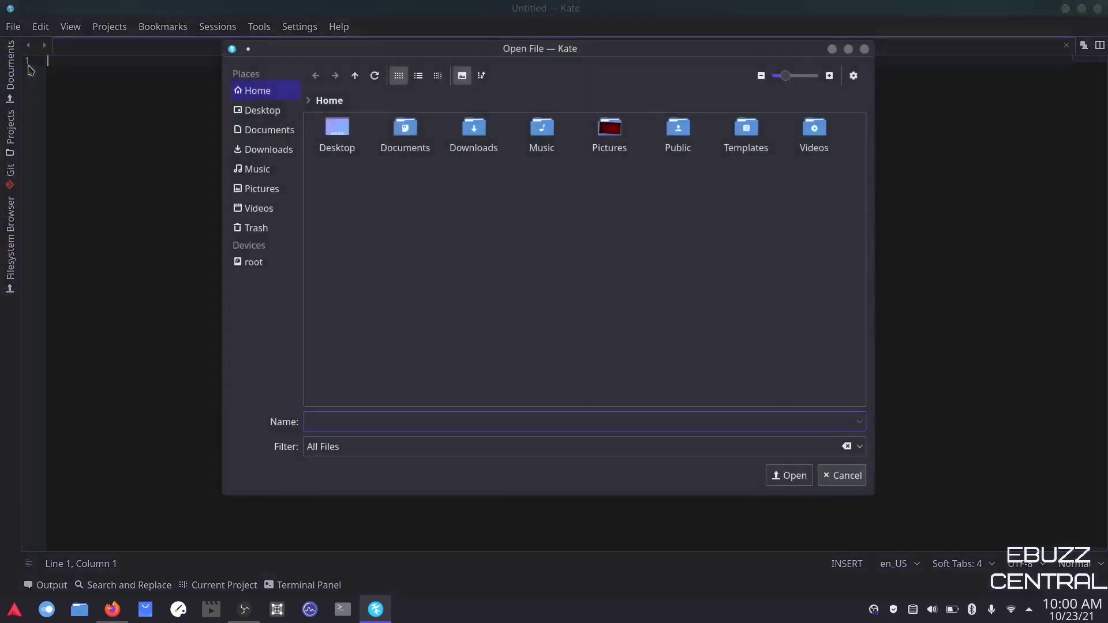
pyautogui.click(254, 262)
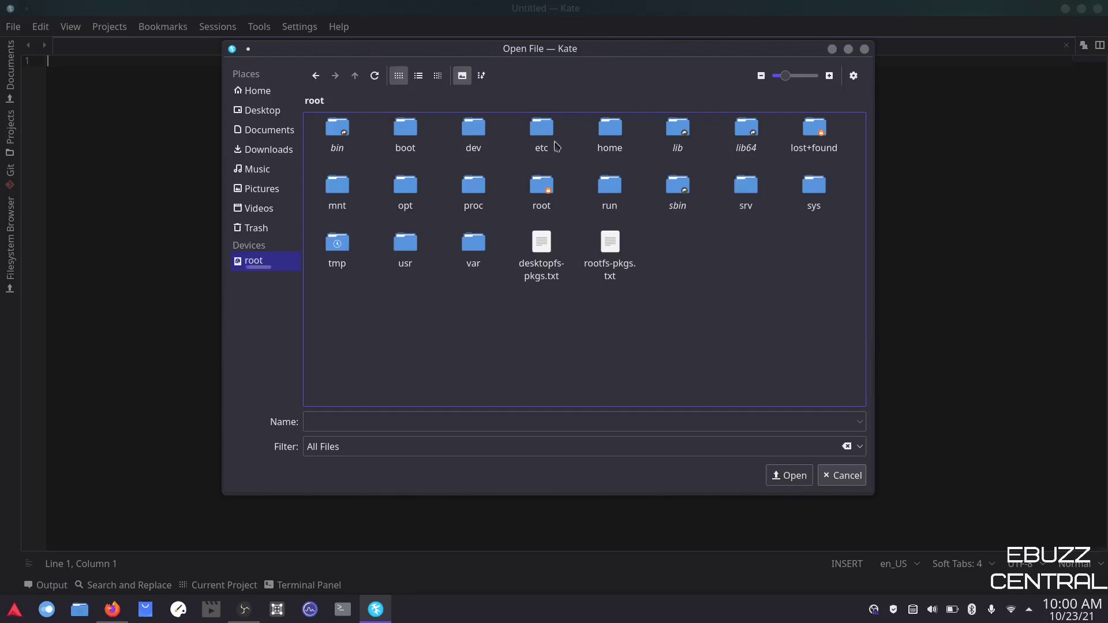
pyautogui.doubleClick(543, 133)
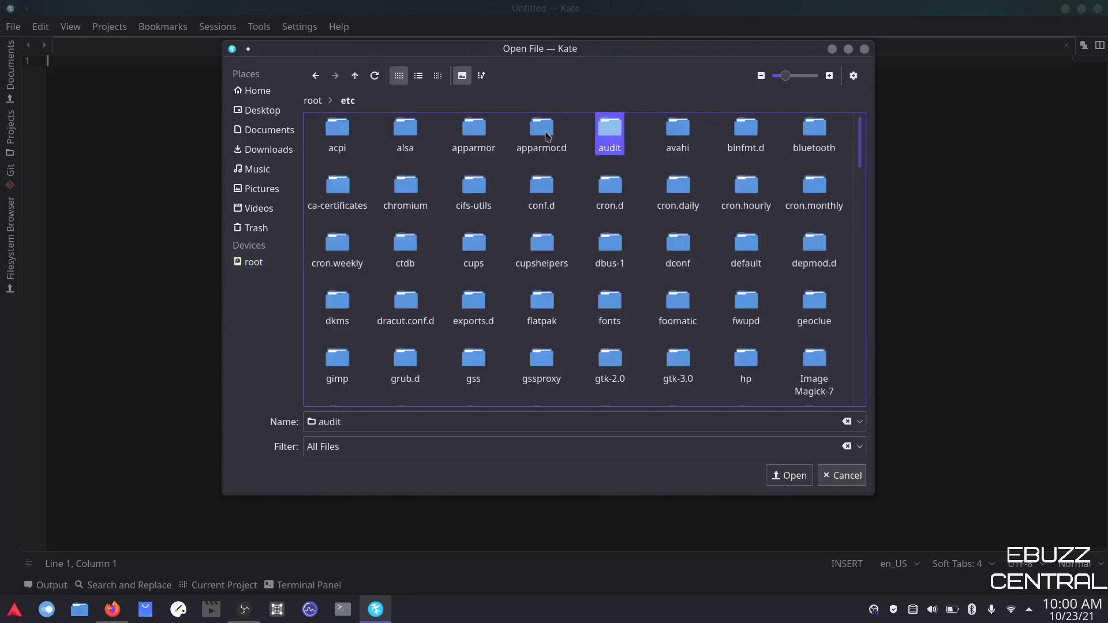
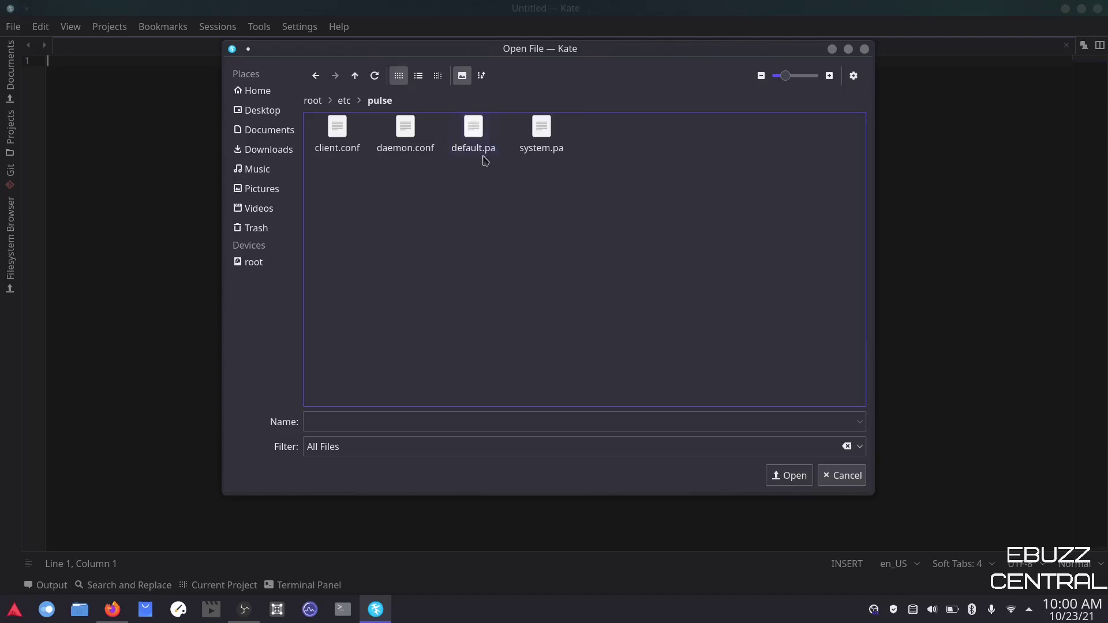
pyautogui.click(471, 139)
pyautogui.click(793, 476)
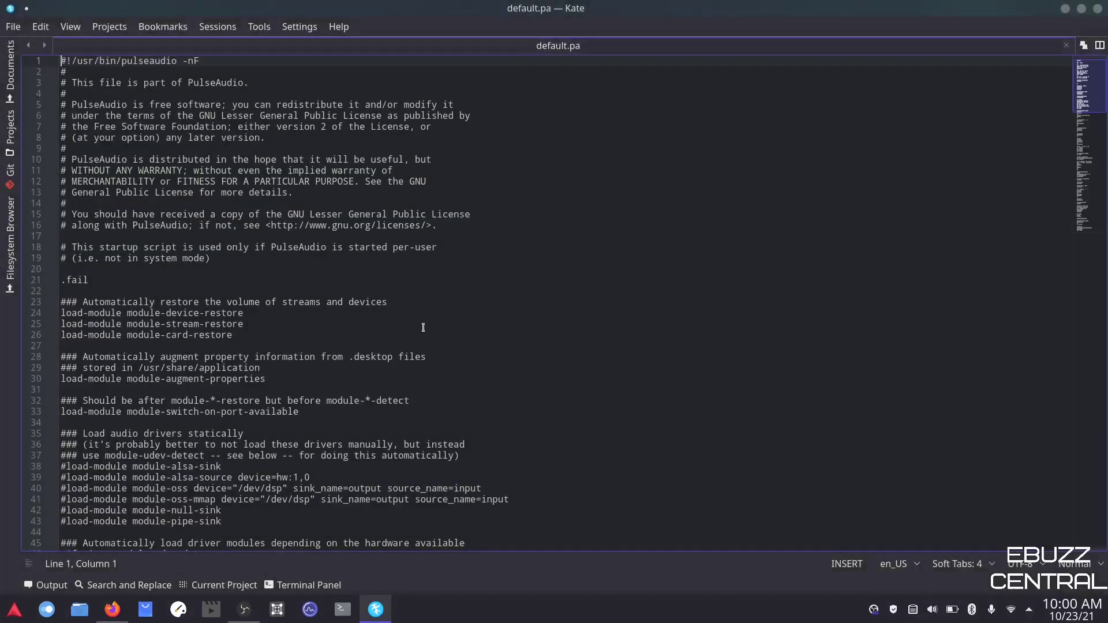
# Find the default device lines near the end of default.pa and place the cursor after .include /etc/pulse/default.pa.d.
pyautogui.scroll(-20, 421, 327)
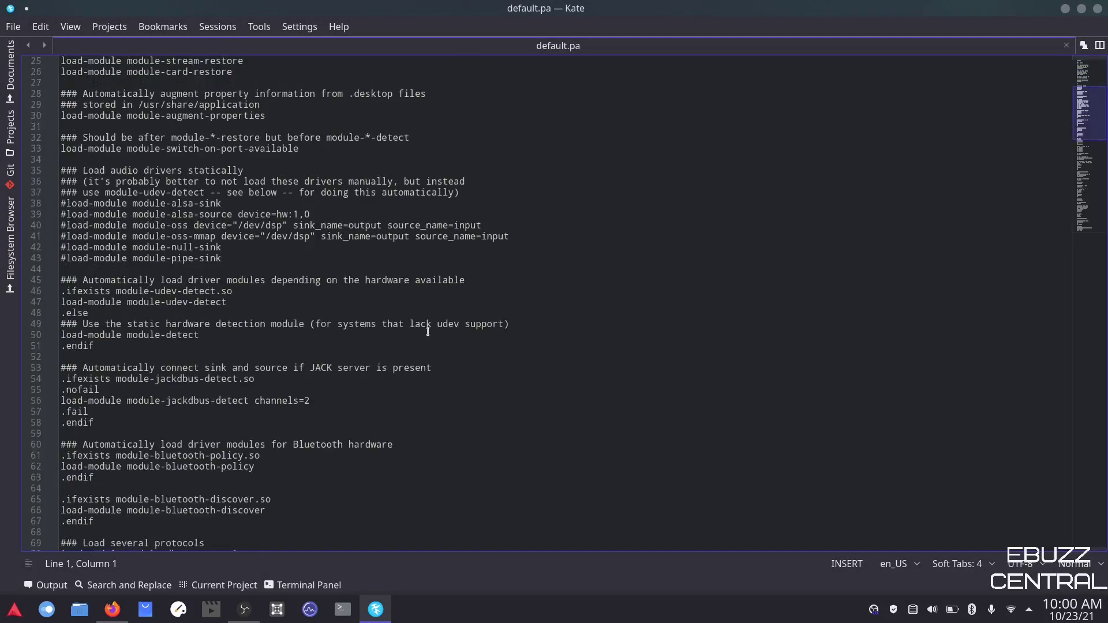
pyautogui.scroll(-5, 407, 378)
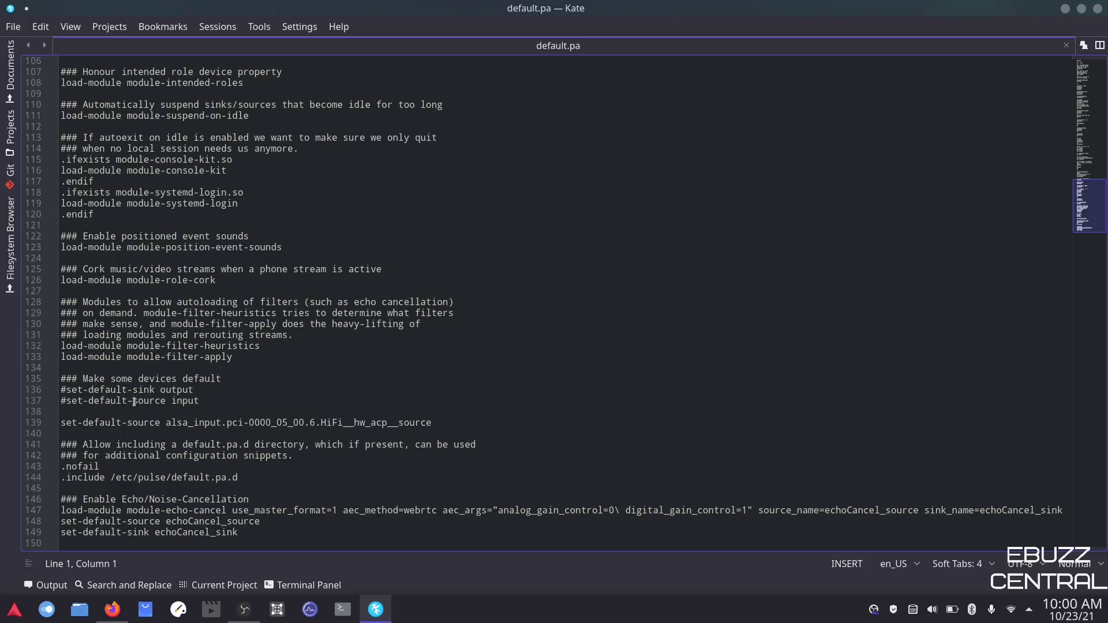
pyautogui.click(200, 402)
pyautogui.click(241, 477)
# Switch to Firefox, copy the whole Enable Echo/Noise-Cancellation code block from the ArchWiki page, and minimize the browser.
pyautogui.click(112, 609)
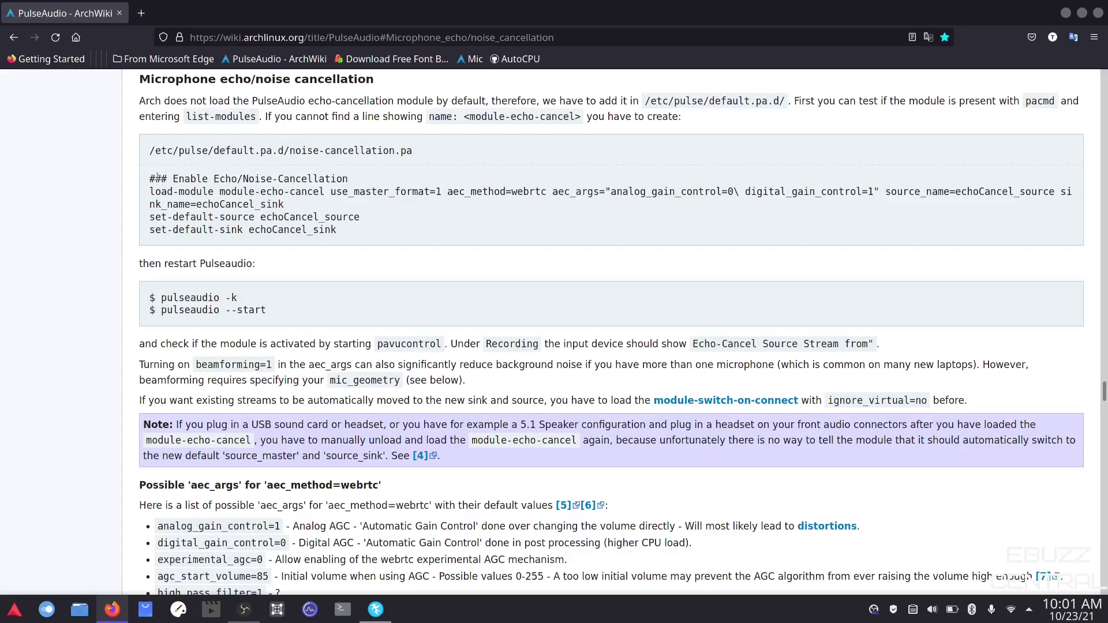
pyautogui.moveTo(149, 178); pyautogui.dragTo(403, 234)
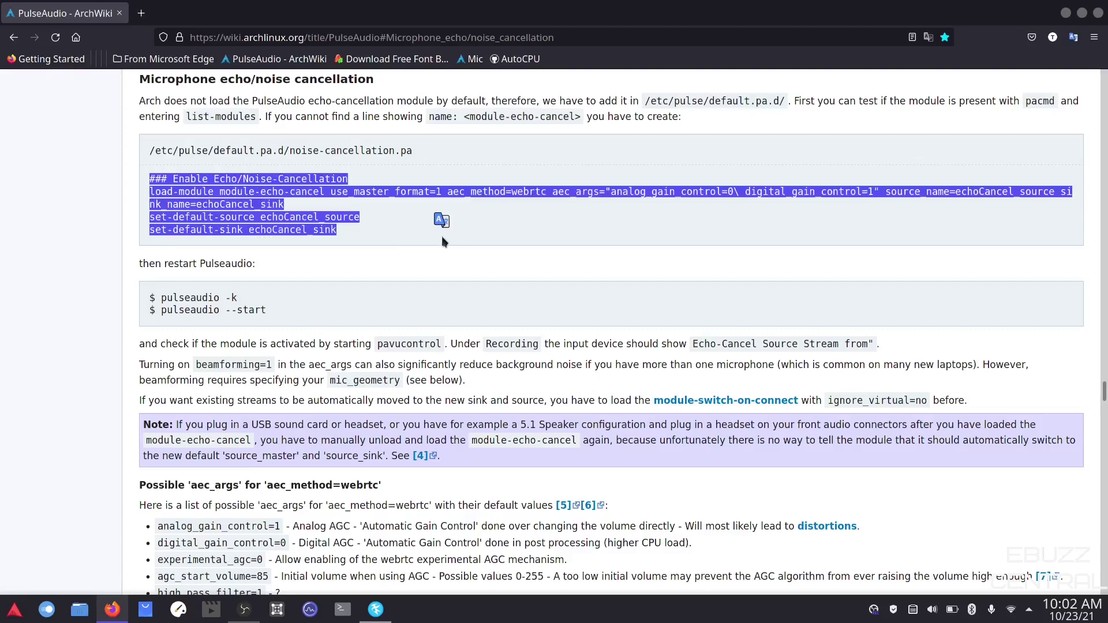
pyautogui.rightClick(207, 191)
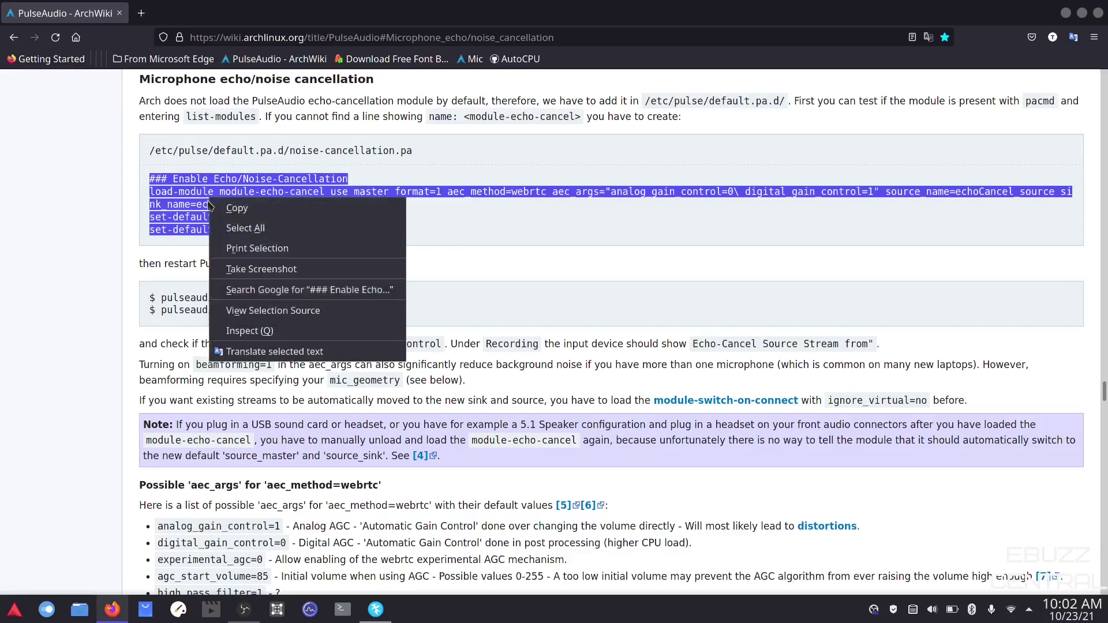
pyautogui.click(246, 209)
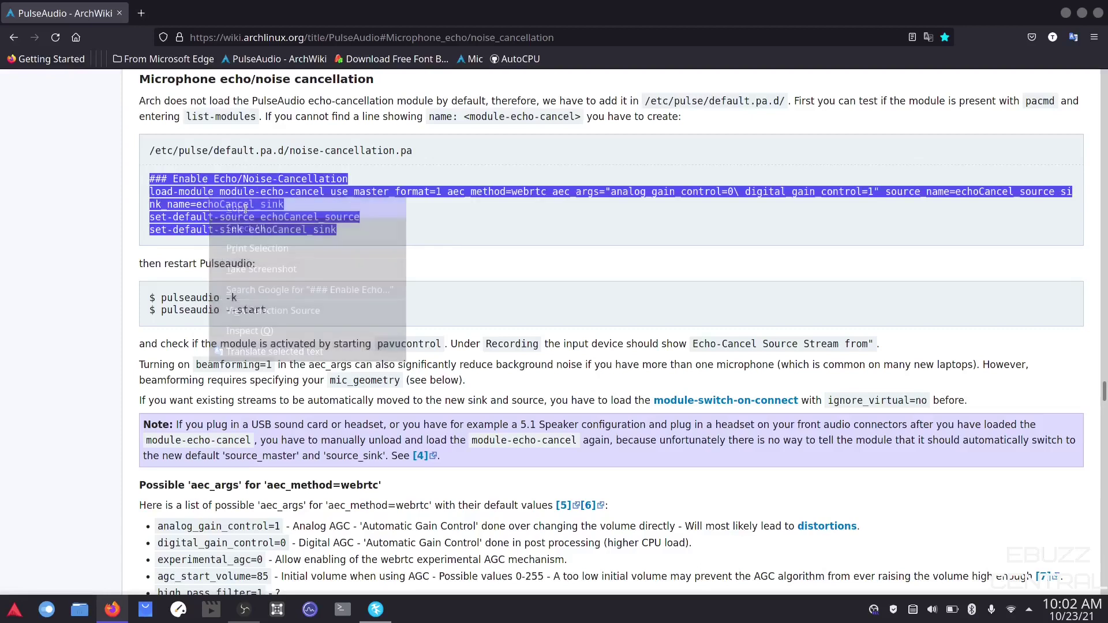
pyautogui.click(1066, 13)
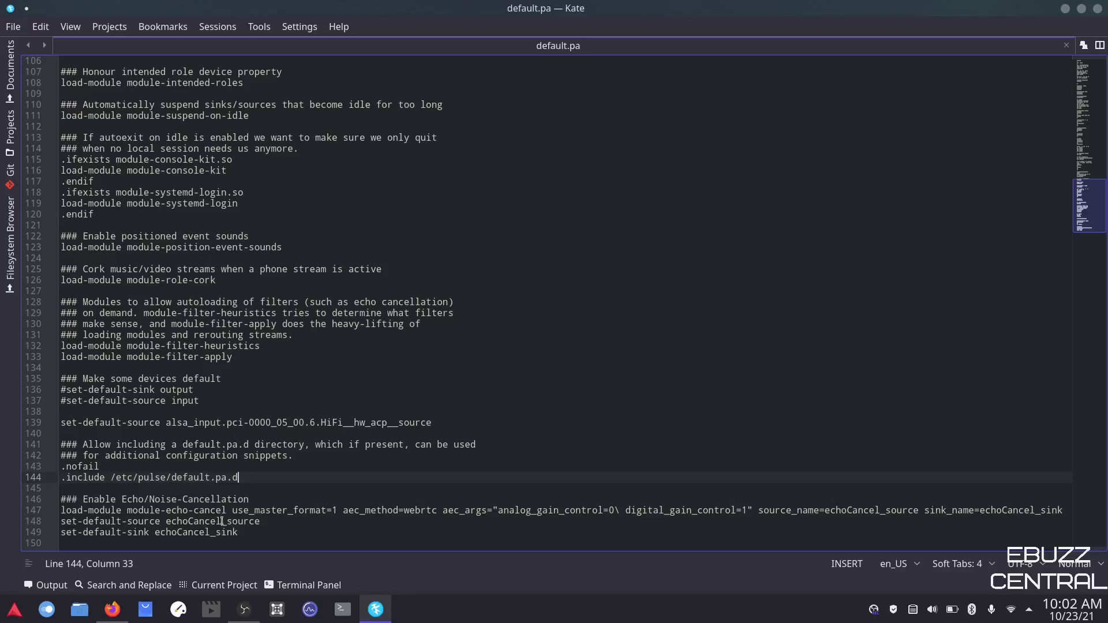
# Save default.pa with root privileges by entering the account password, and close the text editor.
pyautogui.click(13, 27)
pyautogui.click(25, 137)
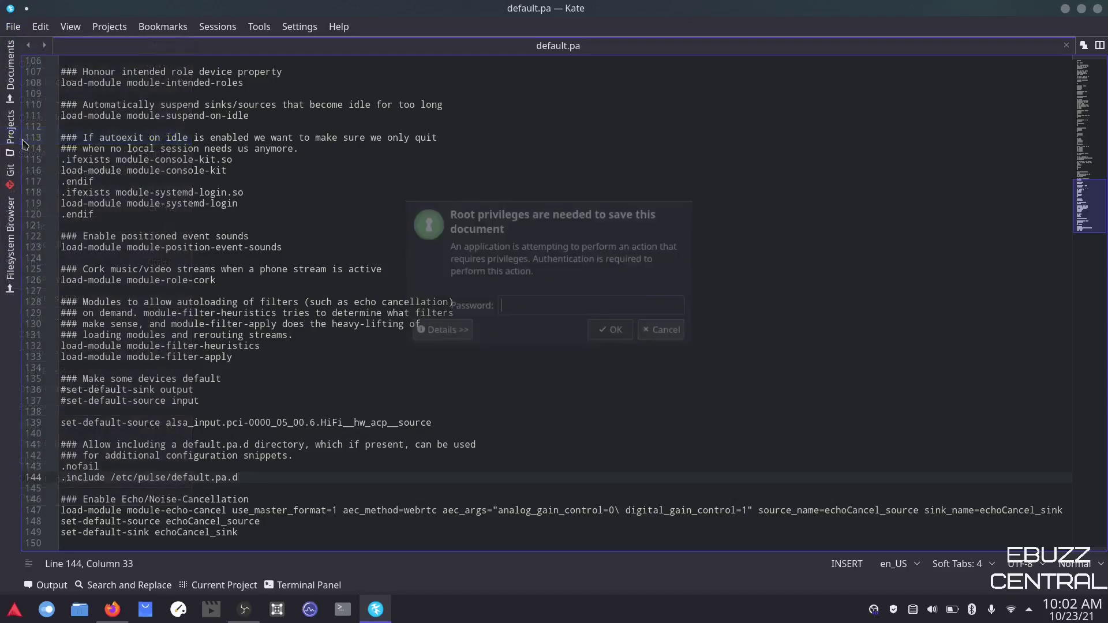
pyautogui.write('*********')
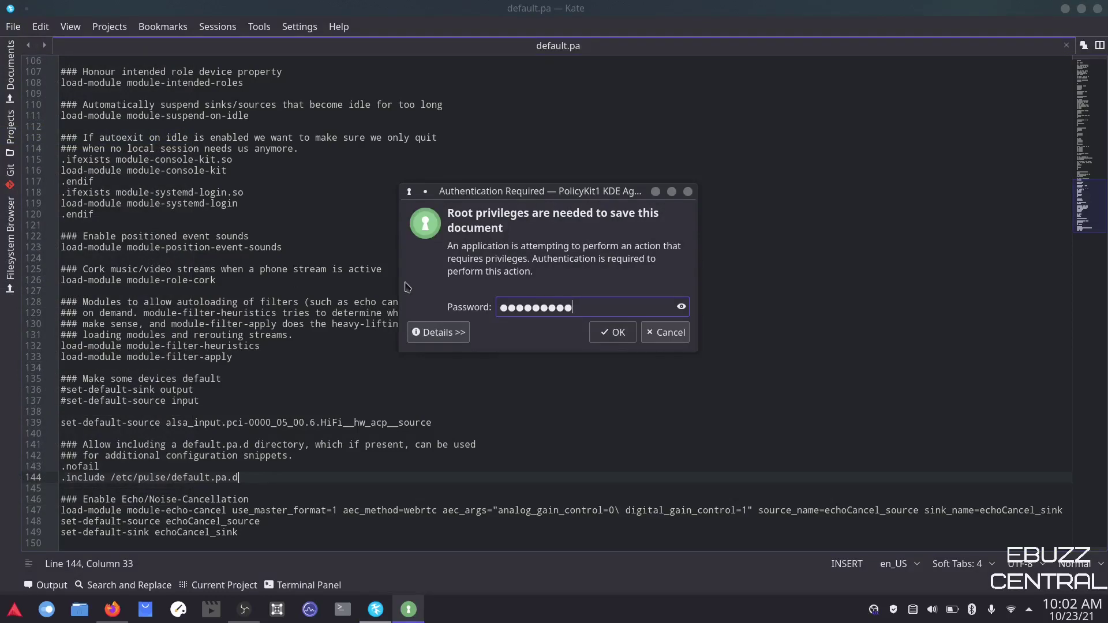
pyautogui.press('Return')
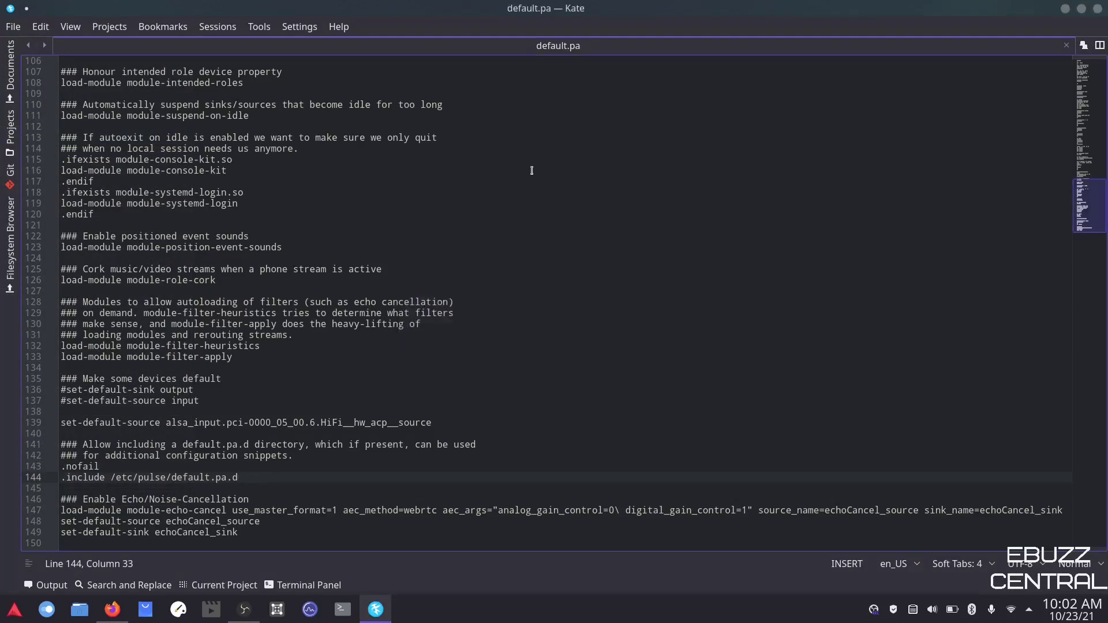
pyautogui.click(1097, 11)
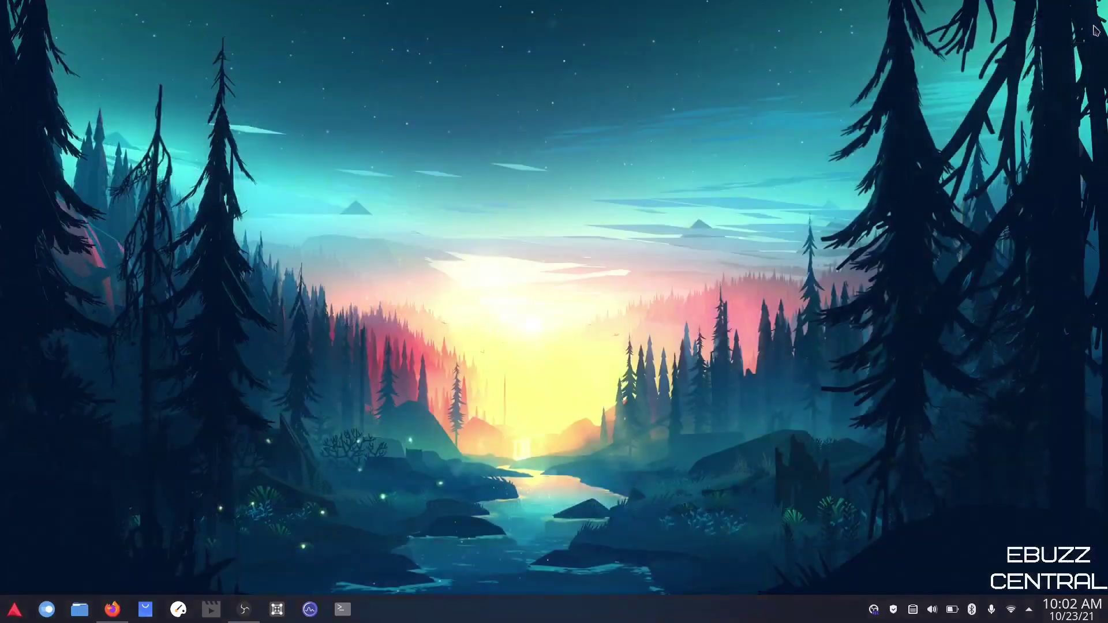
# Close Firefox and check the input devices in the system's audio volume settings for the default digital microphone.
pyautogui.click(112, 609)
pyautogui.click(1098, 13)
pyautogui.click(931, 609)
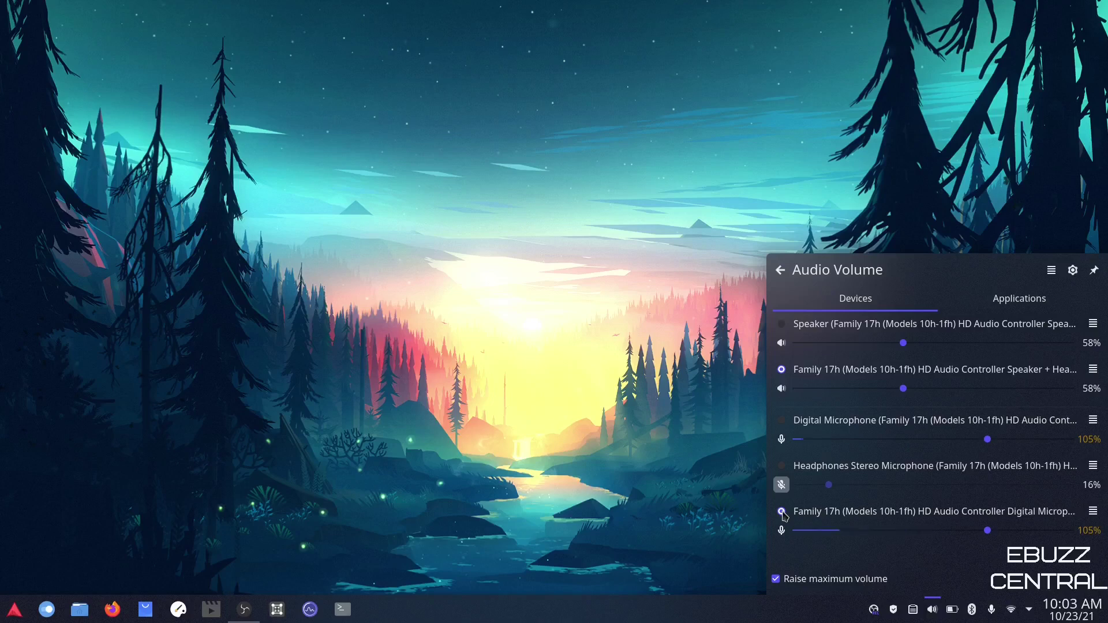
pyautogui.click(547, 469)
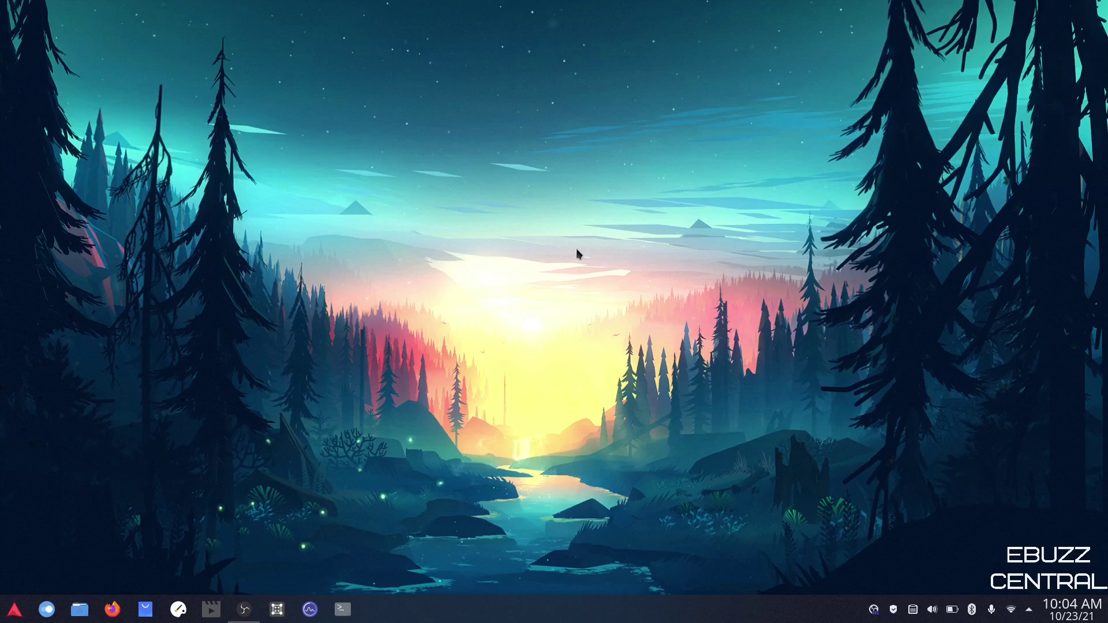
# Open the bookmarked AutoCPU page in Firefox and read the README section on why auto-cpufreq is needed.
pyautogui.click(112, 609)
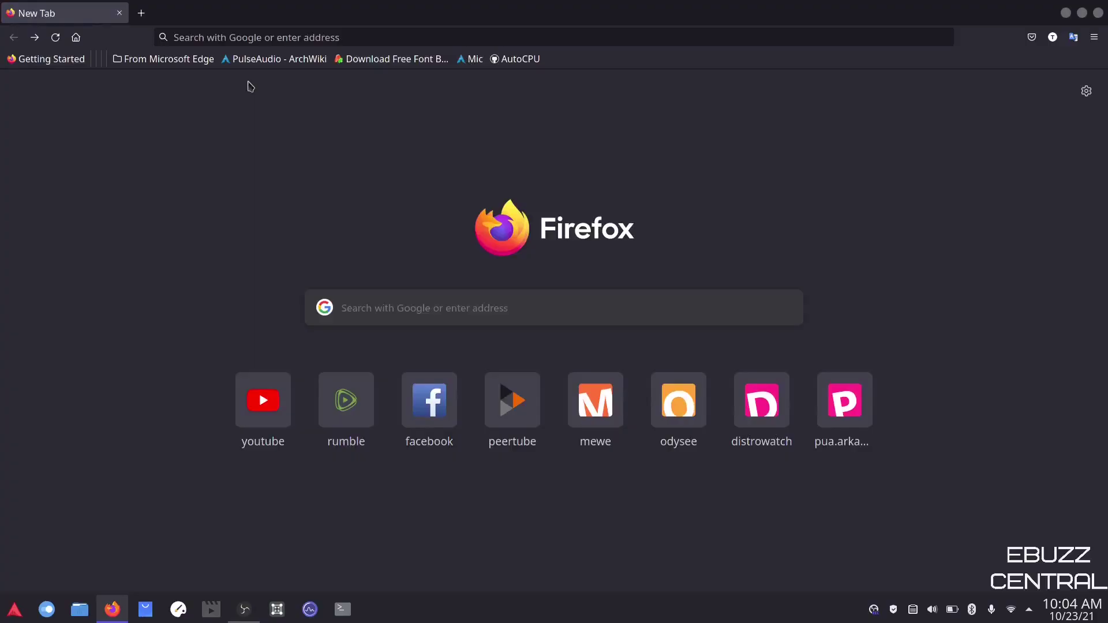
pyautogui.click(526, 60)
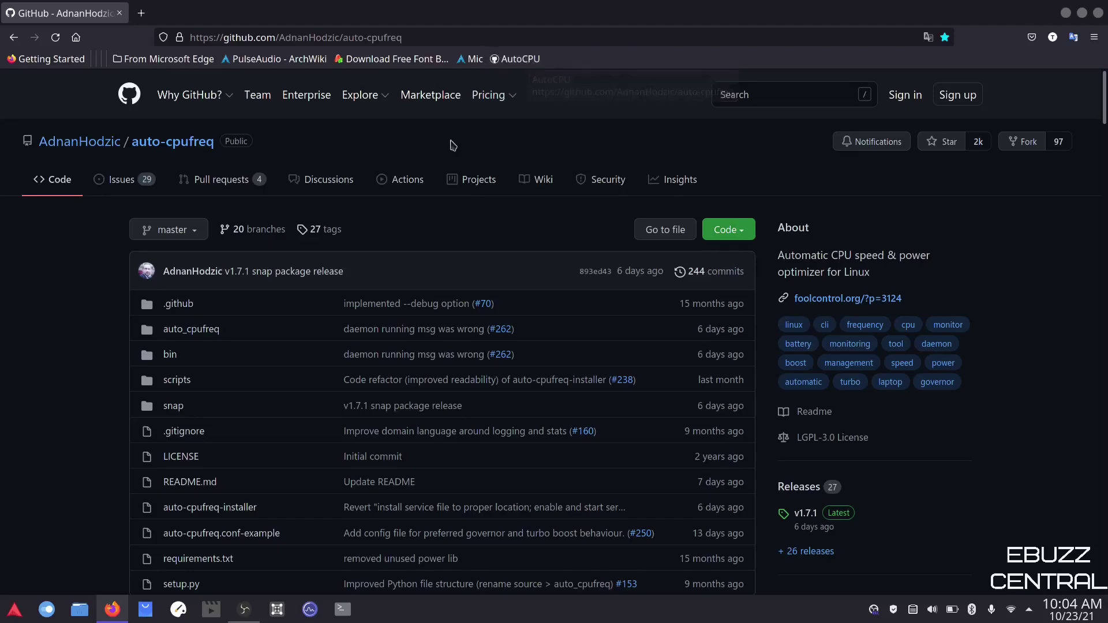
pyautogui.scroll(-10, 460, 196)
pyautogui.scroll(-5, 465, 192)
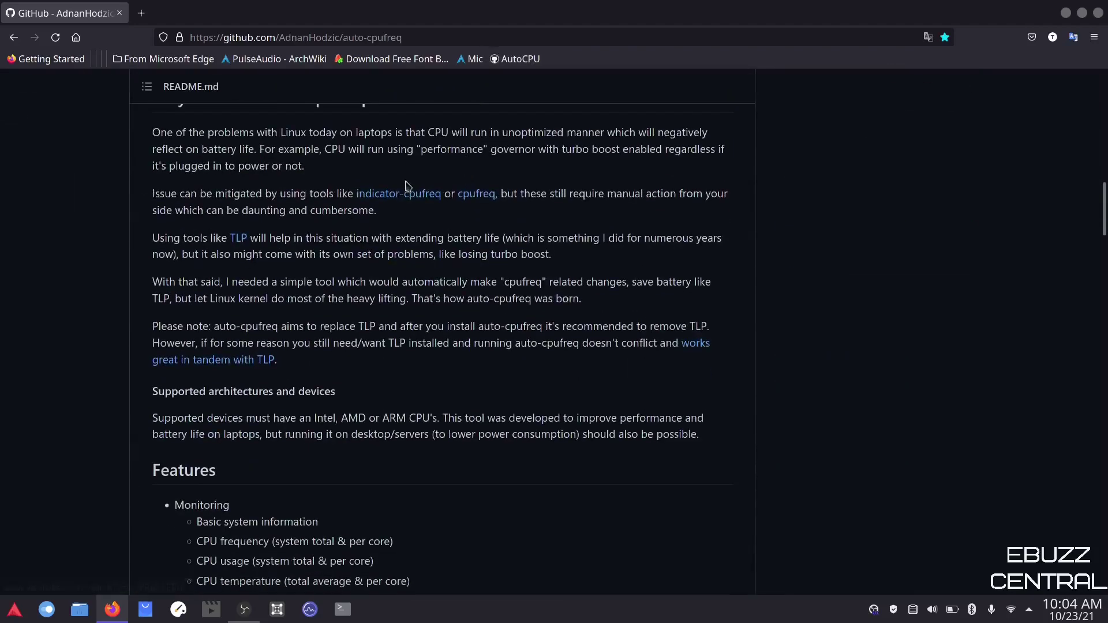
pyautogui.scroll(3, 381, 185)
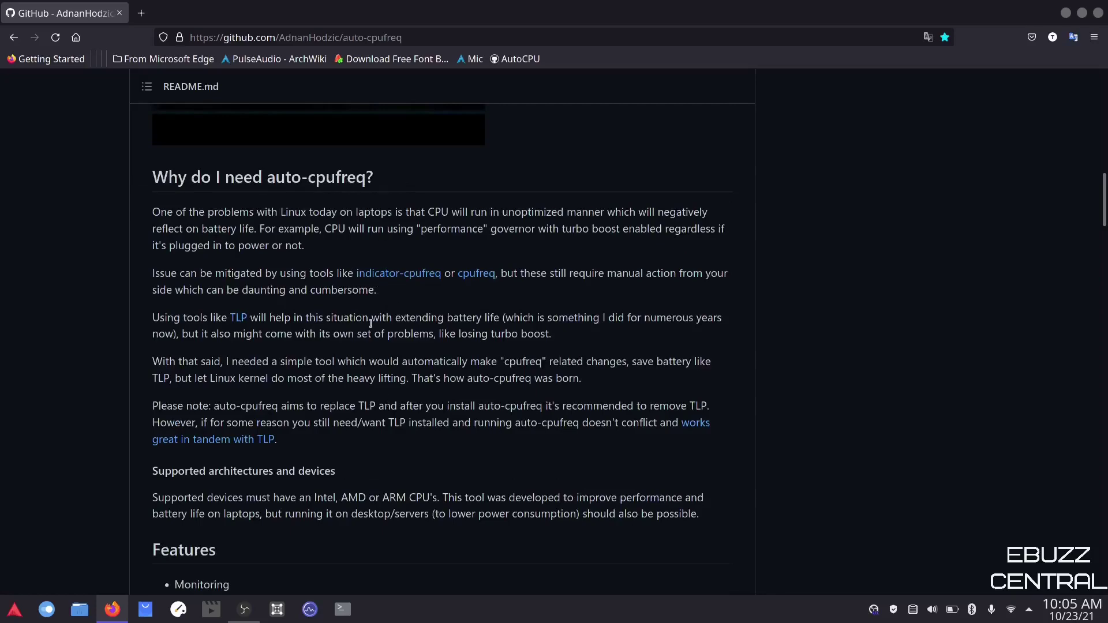
pyautogui.scroll(-5, 370, 323)
pyautogui.scroll(3, 376, 322)
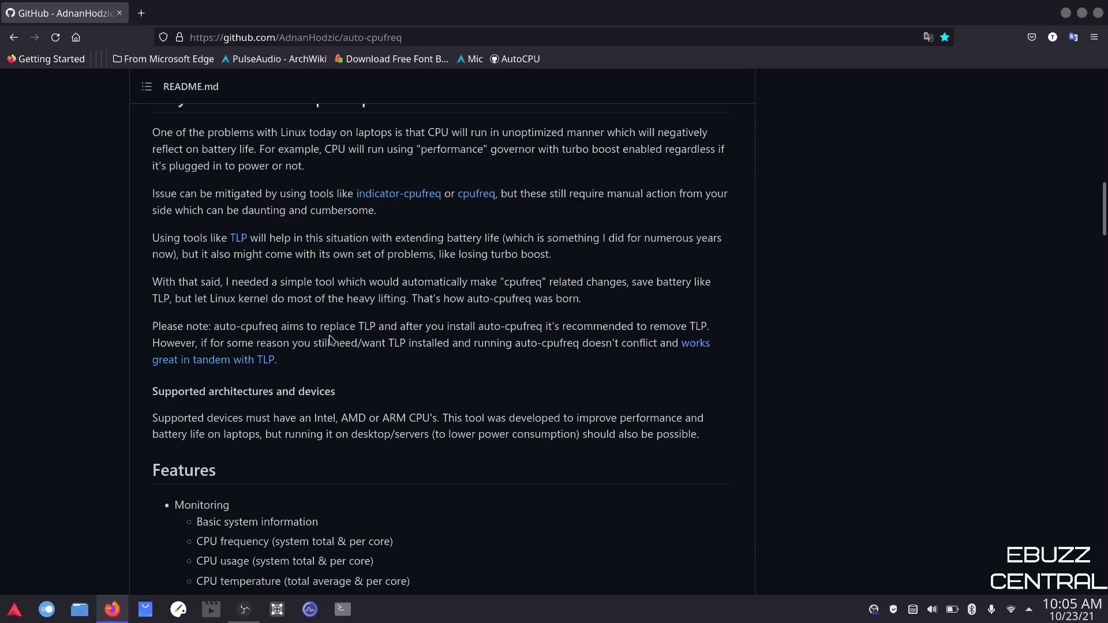
# Examine the README's auto-cpufreq features and its Snap store, auto-cpufreq-installer and AUR package installation options.
pyautogui.scroll(-3, 335, 338)
pyautogui.scroll(-3, 352, 322)
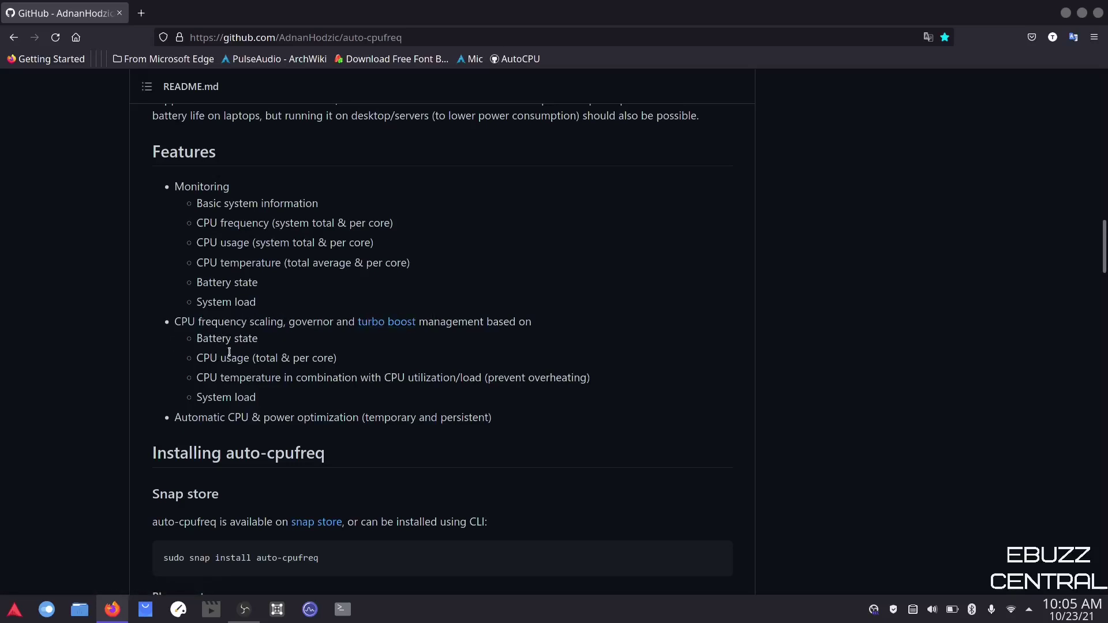
pyautogui.scroll(-5, 173, 375)
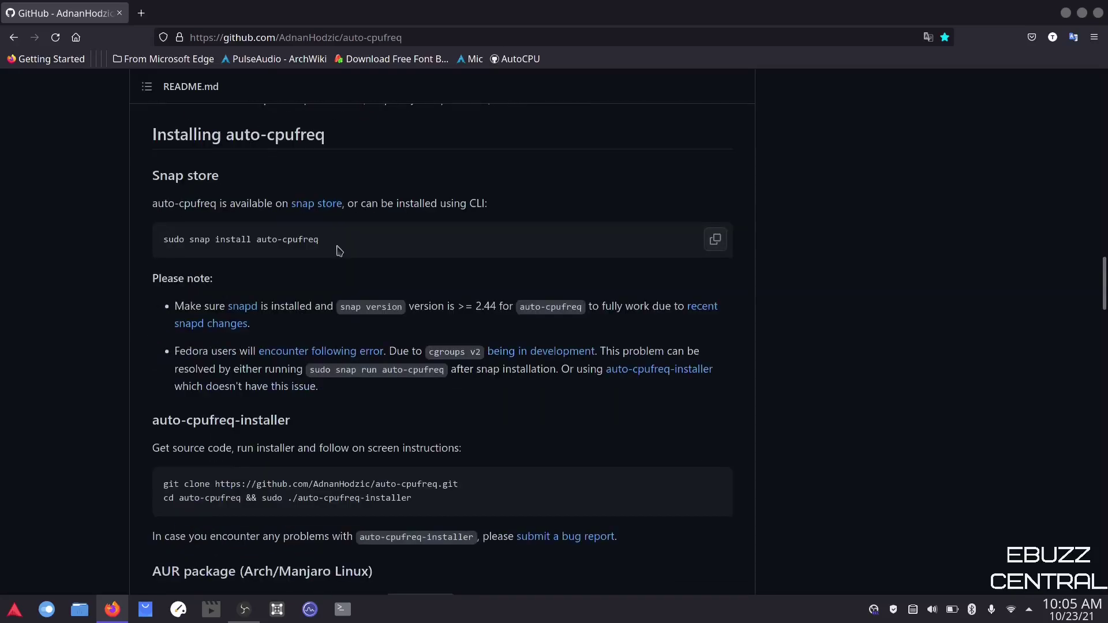
pyautogui.scroll(-5, 338, 249)
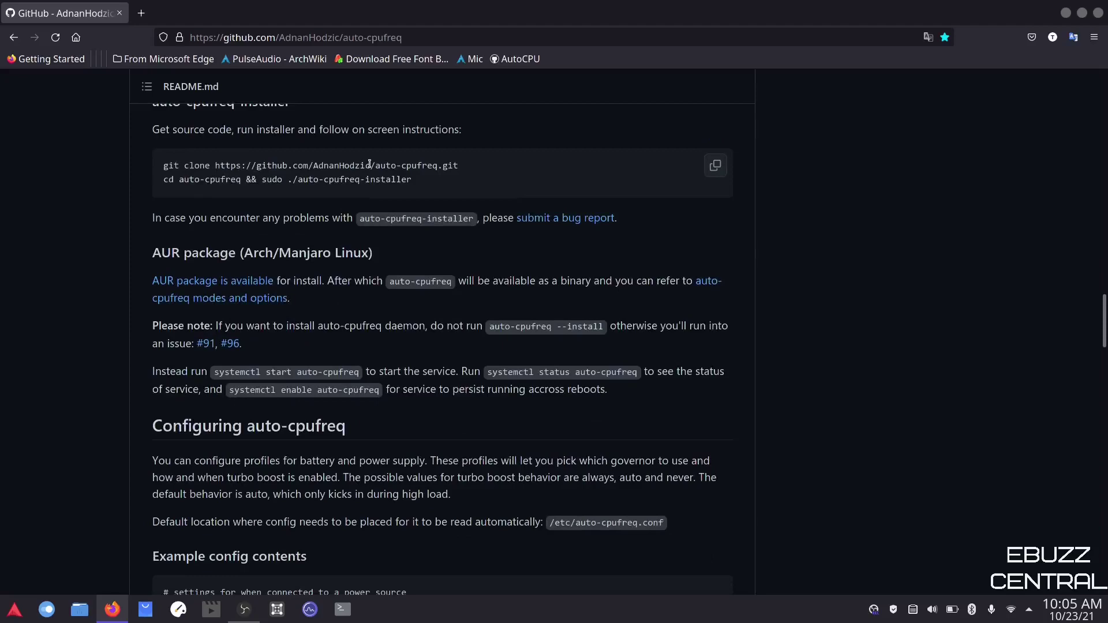
pyautogui.scroll(-1, 159, 179)
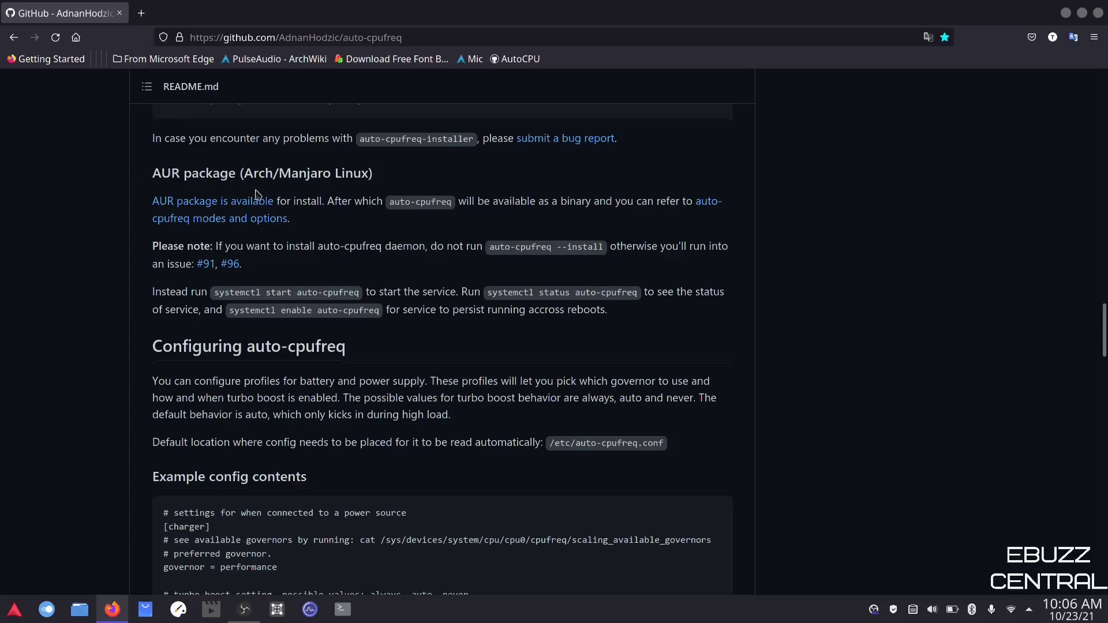
pyautogui.scroll(8, 222, 184)
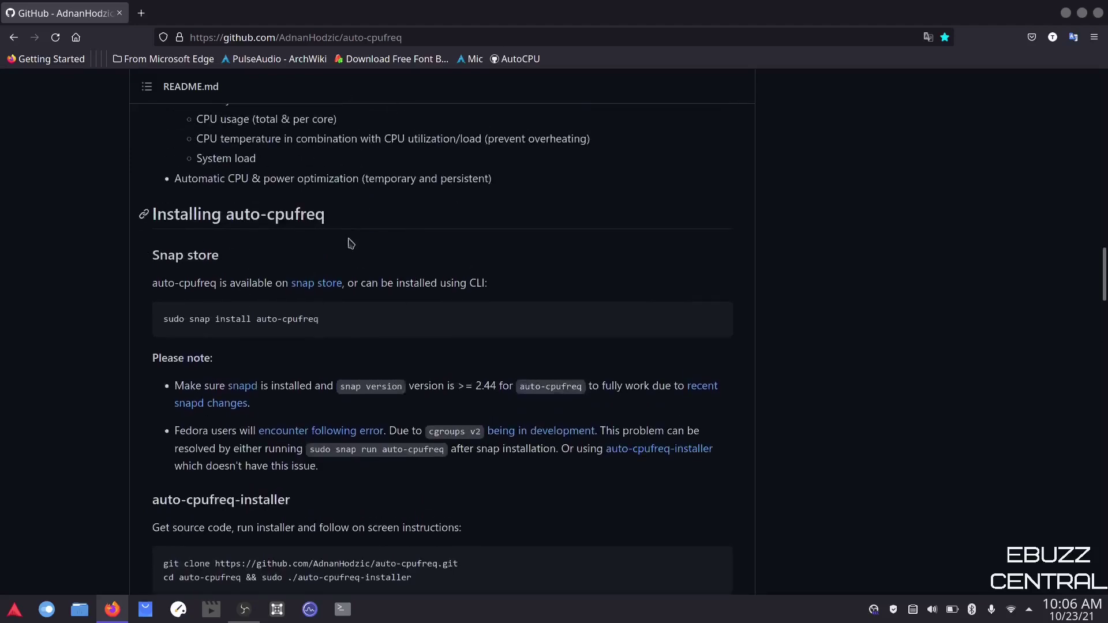
pyautogui.scroll(-8, 350, 243)
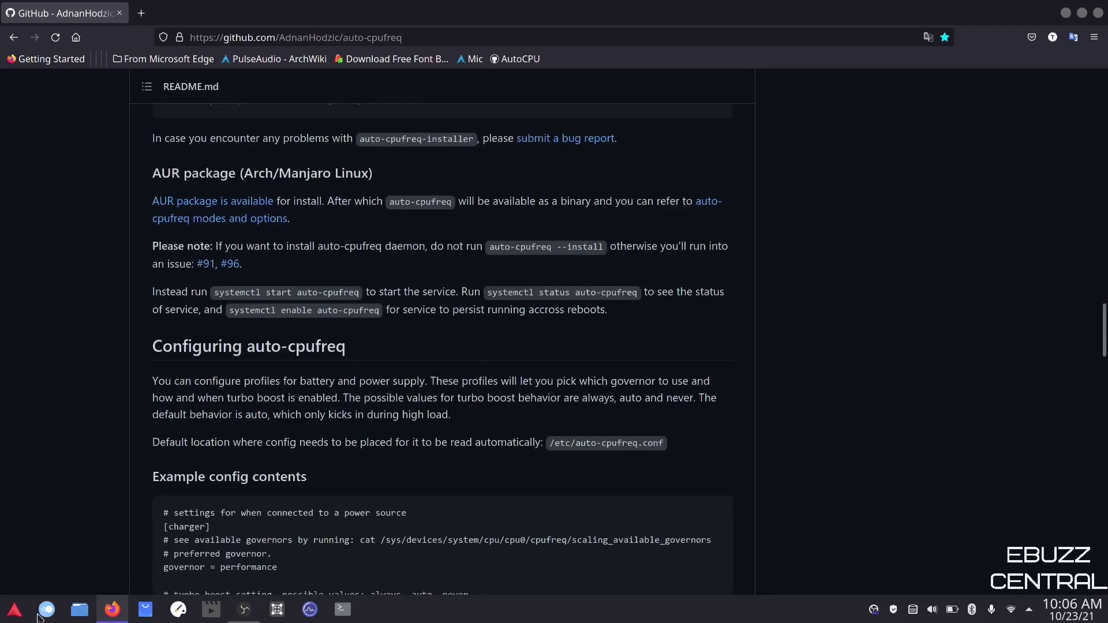
# Launch the software manager, search all packages for auto-cpufreq, and close the manager after checking the entry.
pyautogui.click(15, 609)
pyautogui.click(244, 330)
pyautogui.click(228, 59)
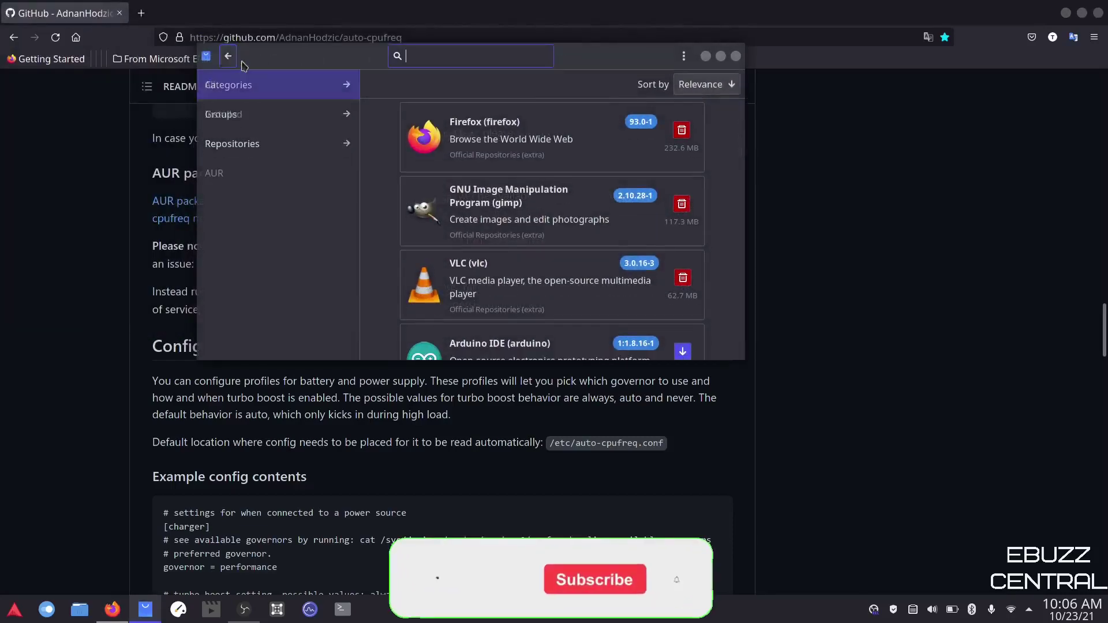
pyautogui.write('auto-')
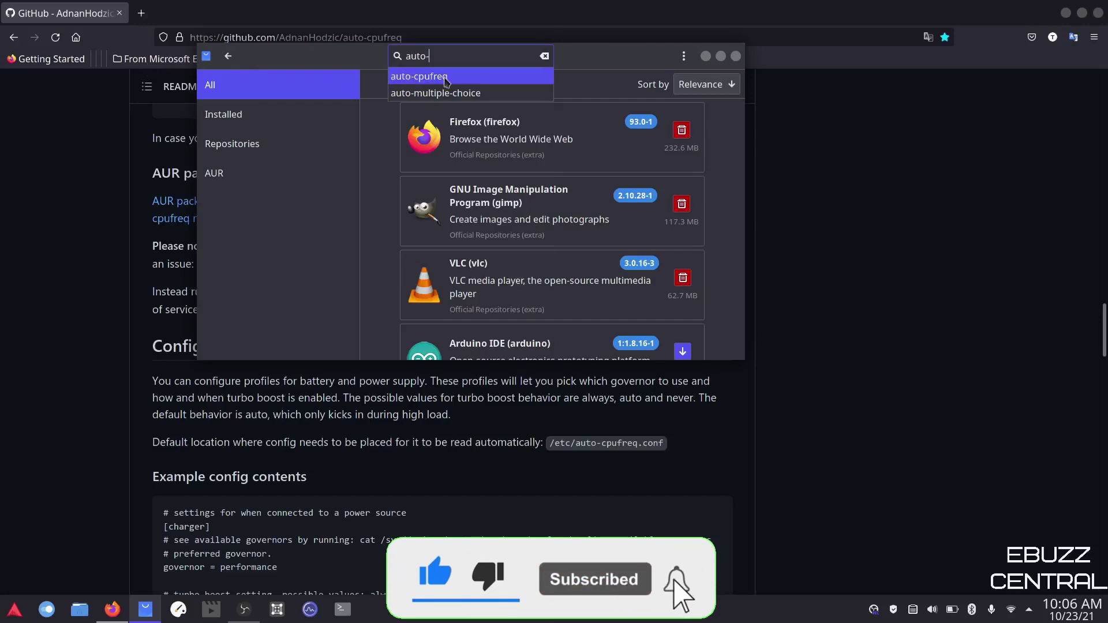
pyautogui.click(419, 76)
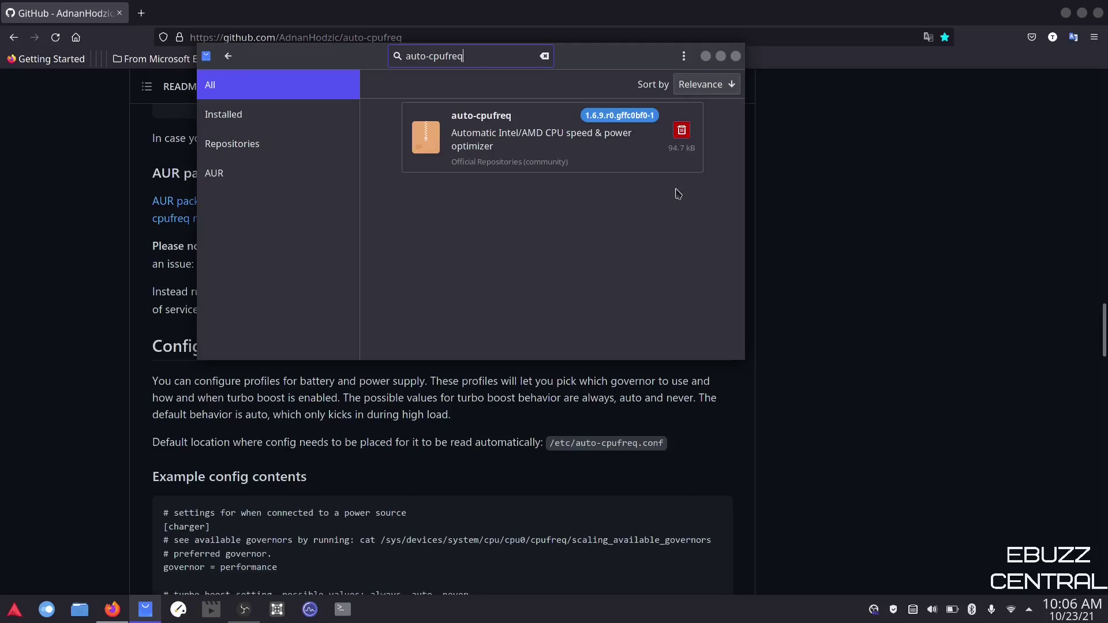
pyautogui.click(736, 56)
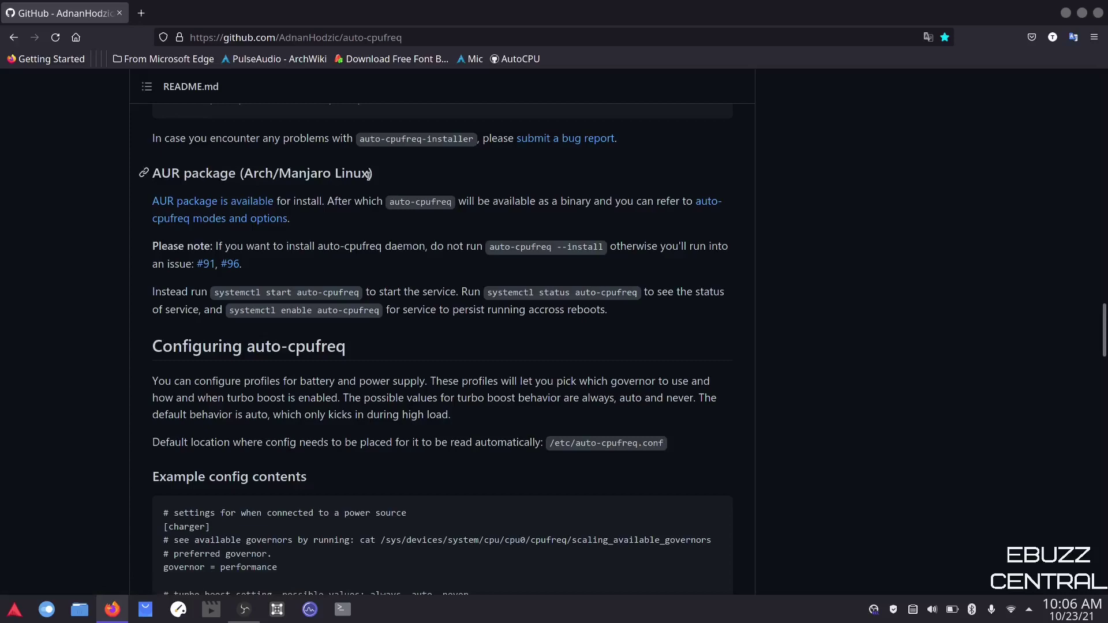
# Read the README's AUR package note on starting, checking and enabling the auto-cpufreq service with systemctl, and close Firefox.
pyautogui.scroll(-2, 370, 174)
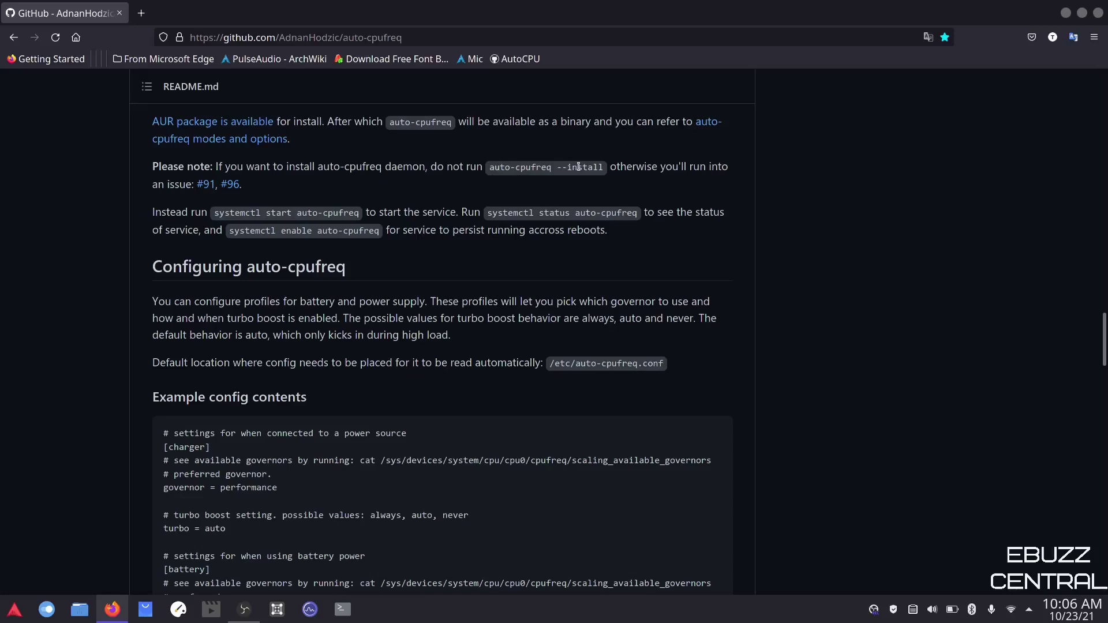
pyautogui.moveTo(215, 212); pyautogui.dragTo(359, 212)
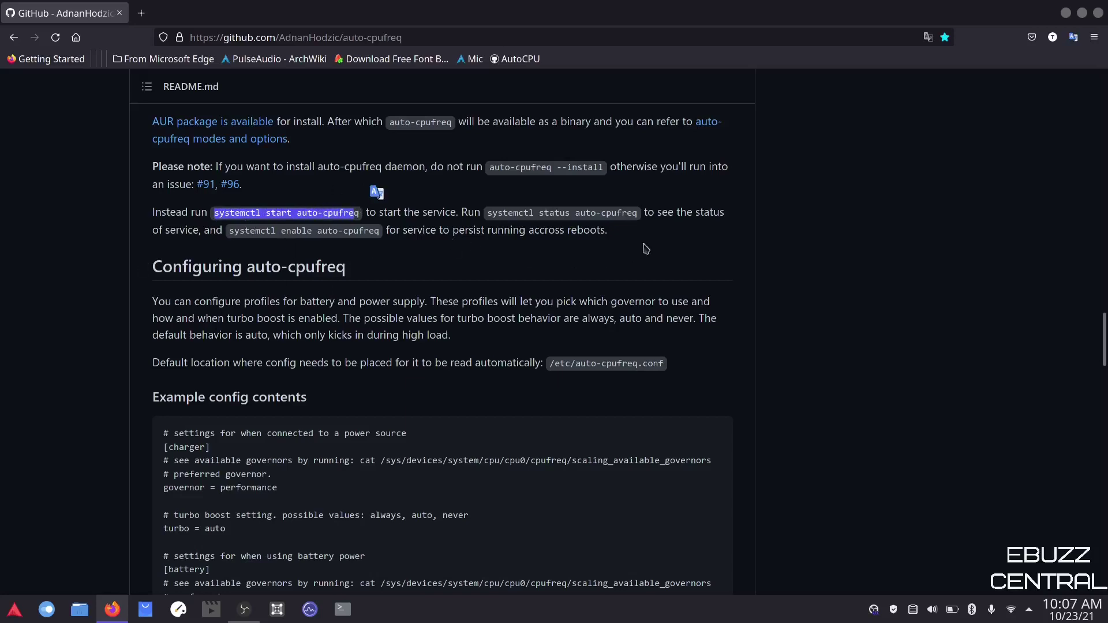
pyautogui.click(668, 241)
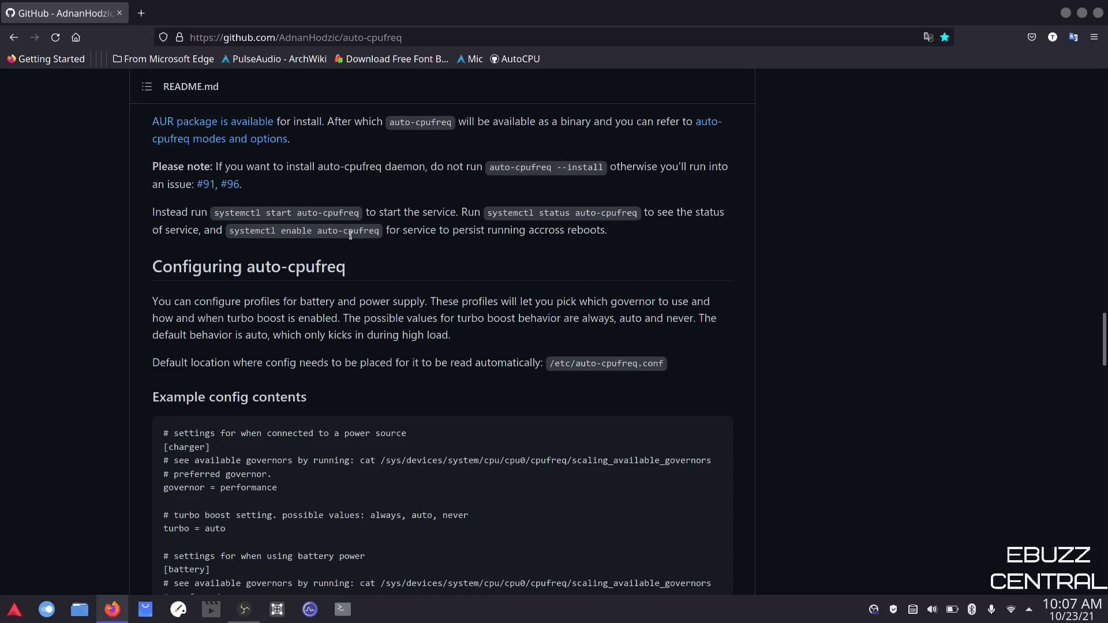
pyautogui.click(1098, 14)
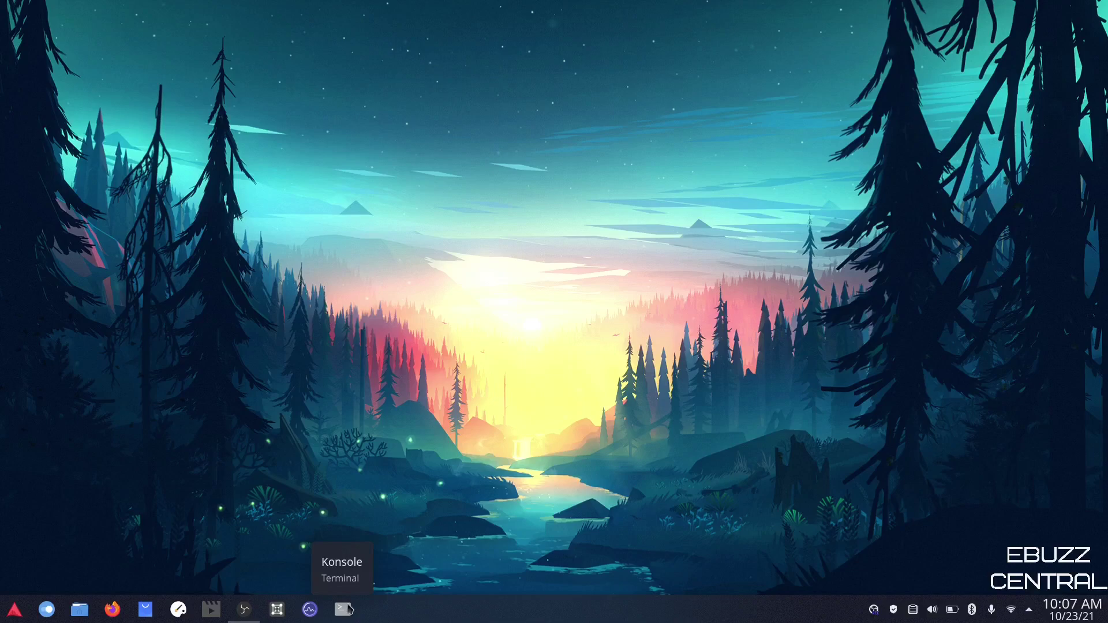
# Run auto-cpufreq in Konsole on battery power, examine the core frequencies, governor and turbo boost readings, and stop it.
pyautogui.click(344, 609)
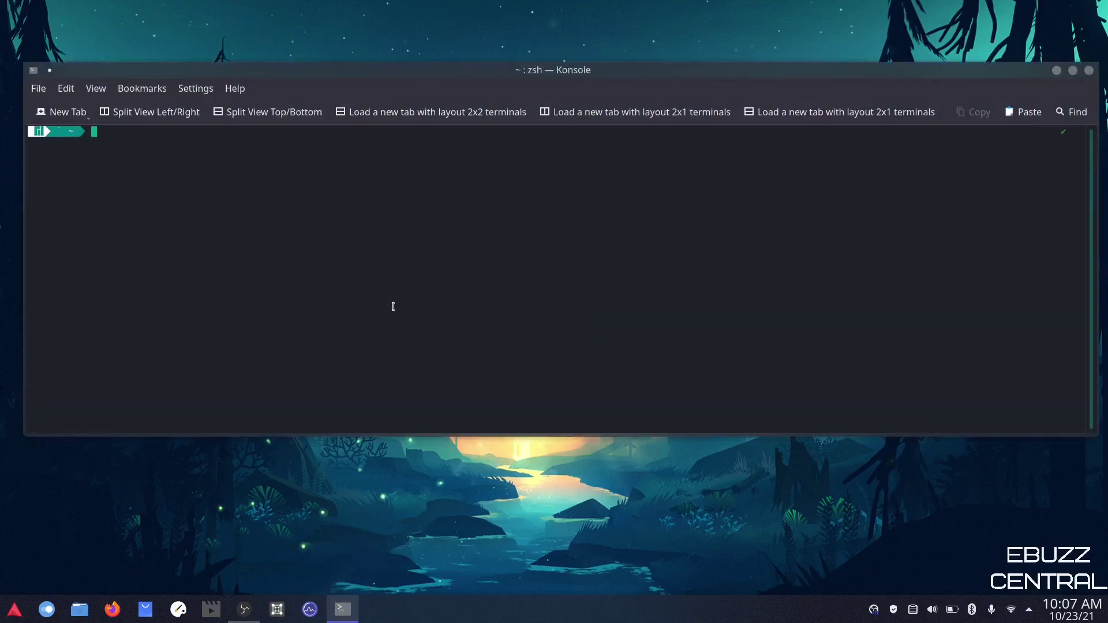
pyautogui.write('auto')
pyautogui.press('Right')
pyautogui.press('Return')
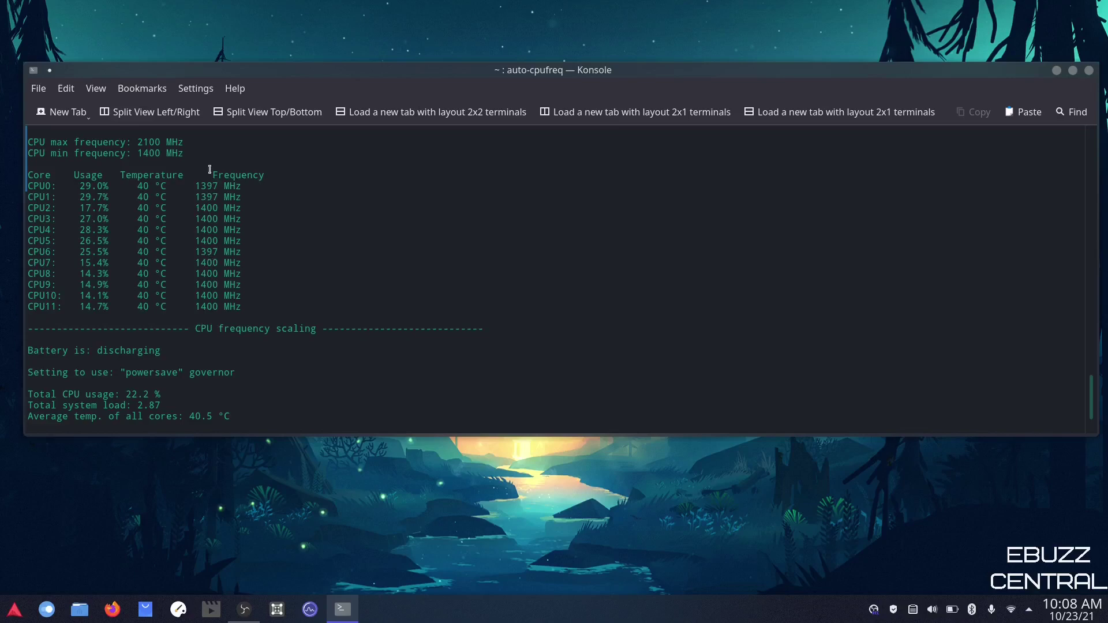
pyautogui.scroll(2, 222, 288)
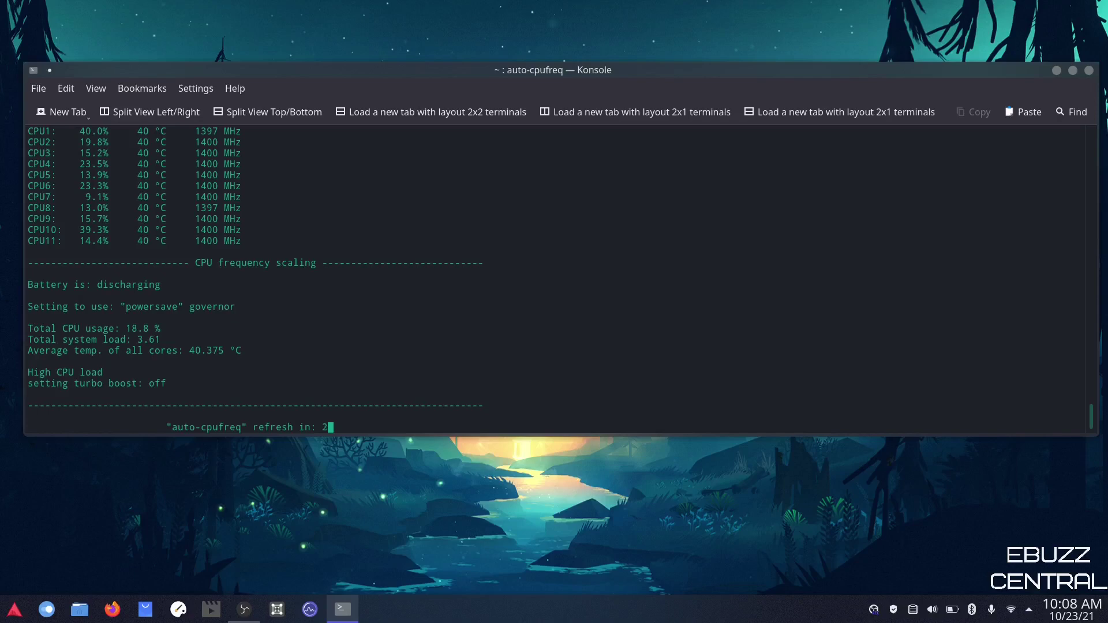
pyautogui.hotkey('ctrl', 'c')
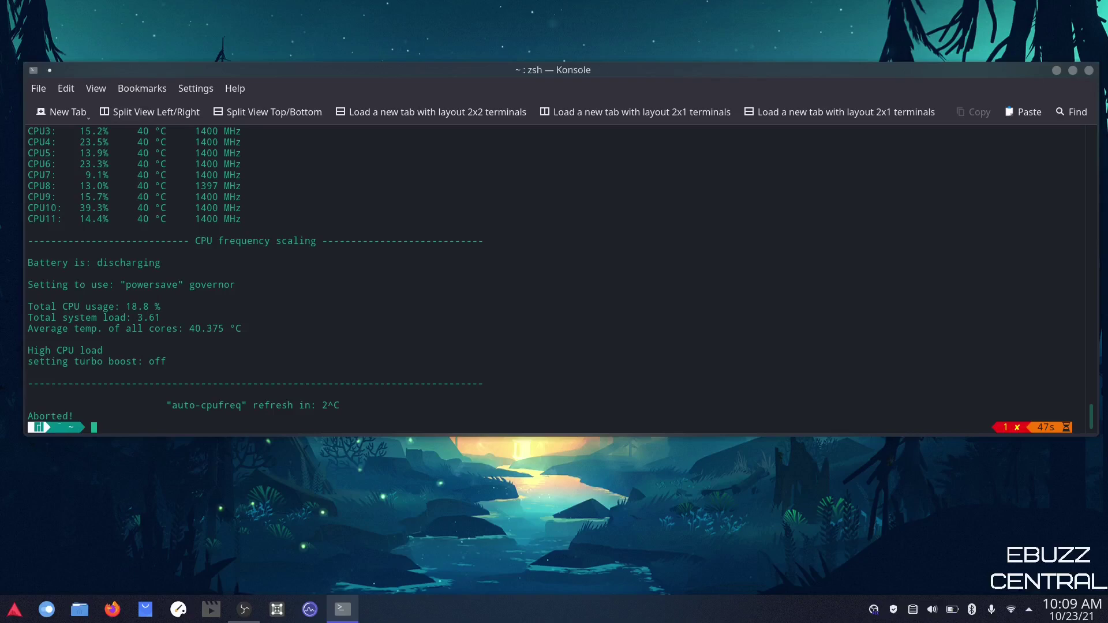
# Run auto-cpufreq again with the battery charging, stop it and rerun it to compare the governor, frequency and turbo boost readings.
pyautogui.write('auto-')
pyautogui.press('Right')
pyautogui.press('Return')
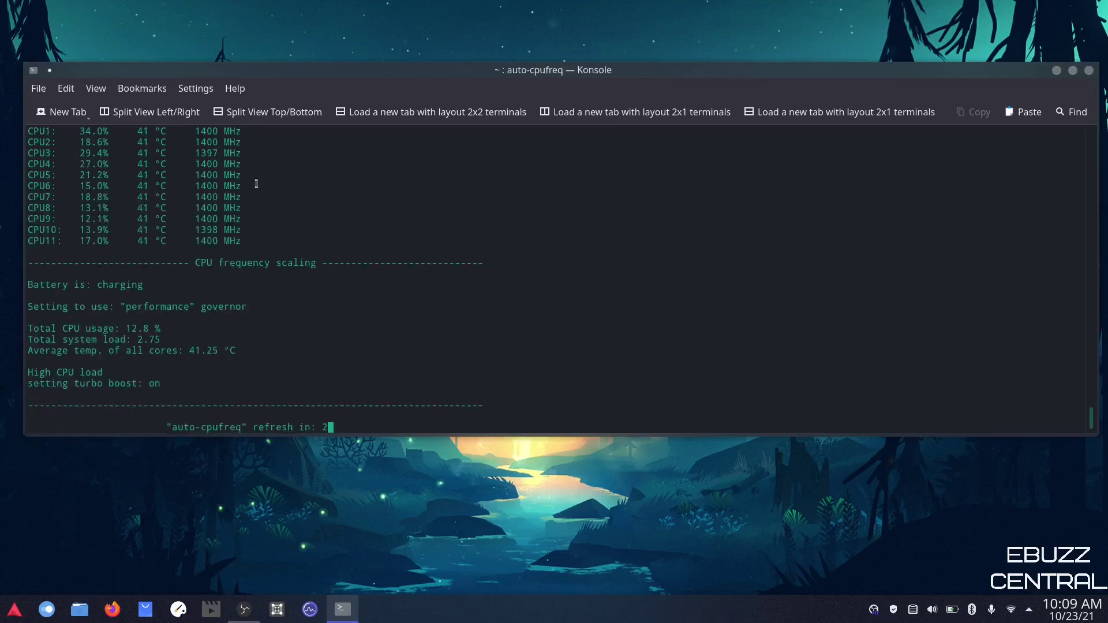
pyautogui.hotkey('ctrl', 'c')
pyautogui.press('Up')
pyautogui.press('Return')
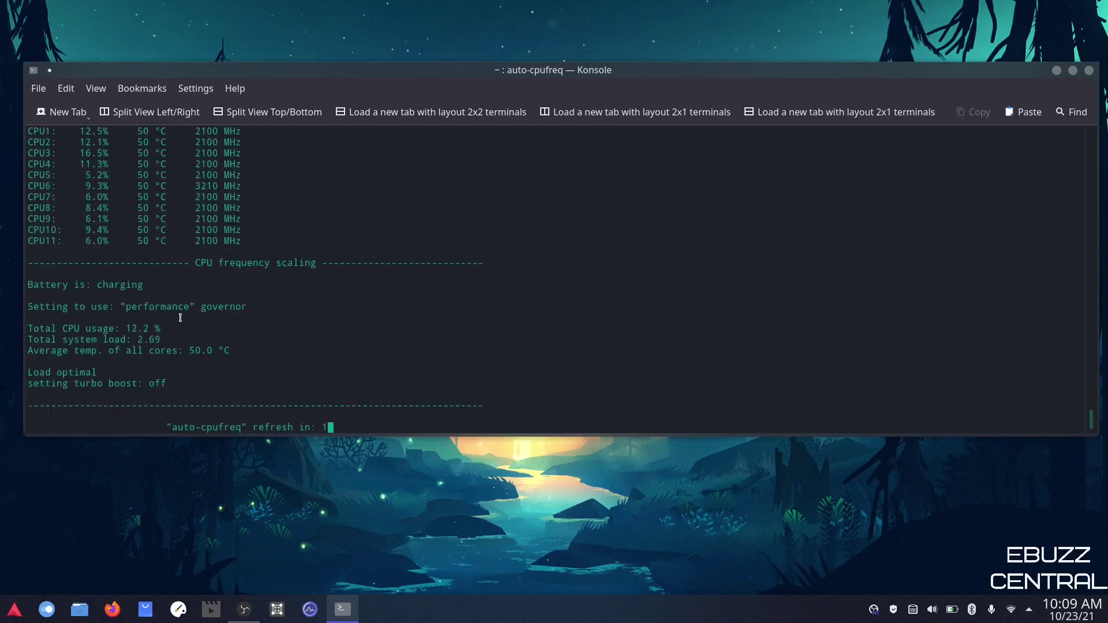